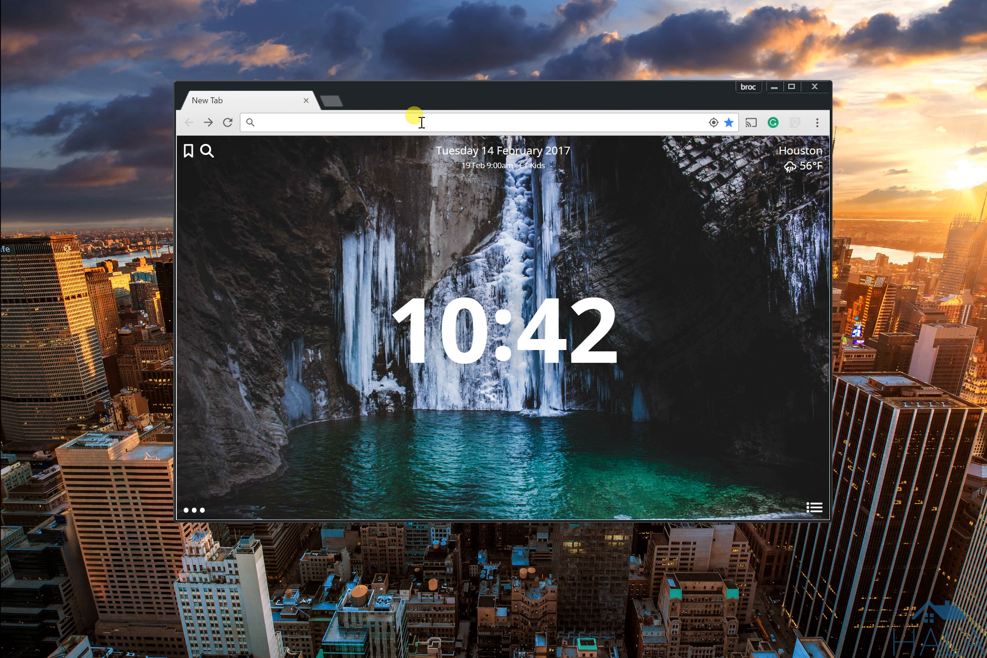
text(ab)
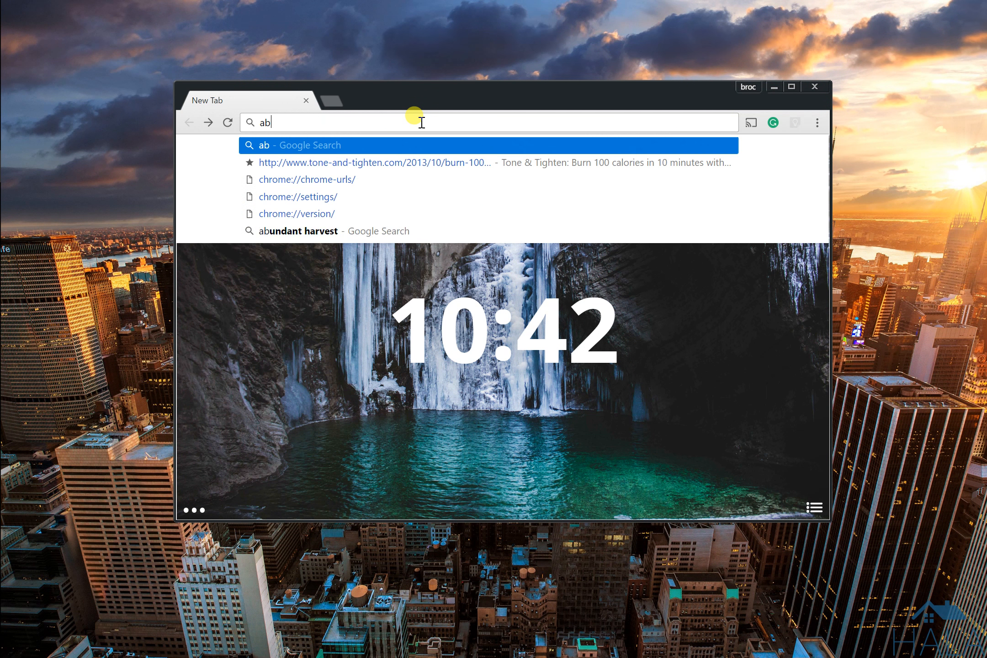
text(ot)
key(BackSpace)
key(BackSpace)
key(BackSpace)
text(rborvista.live)
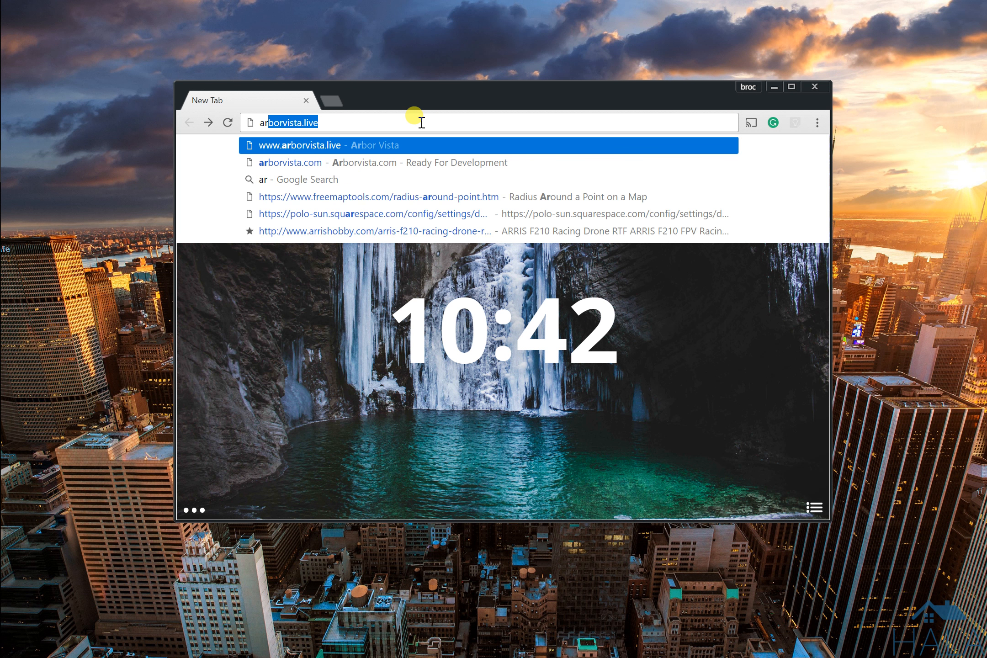
key(Return)
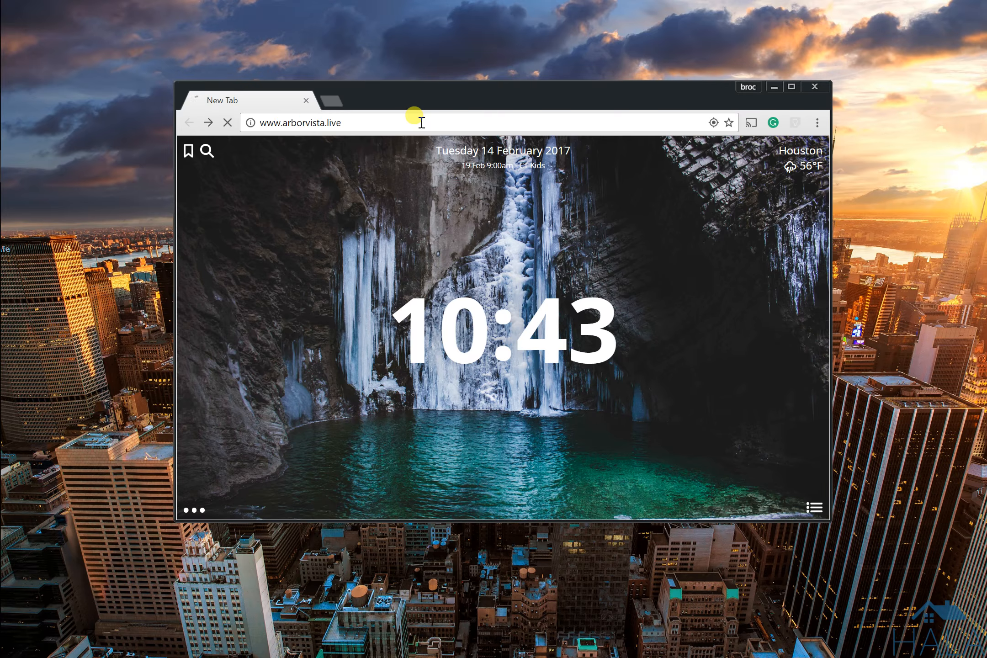
click(791, 86)
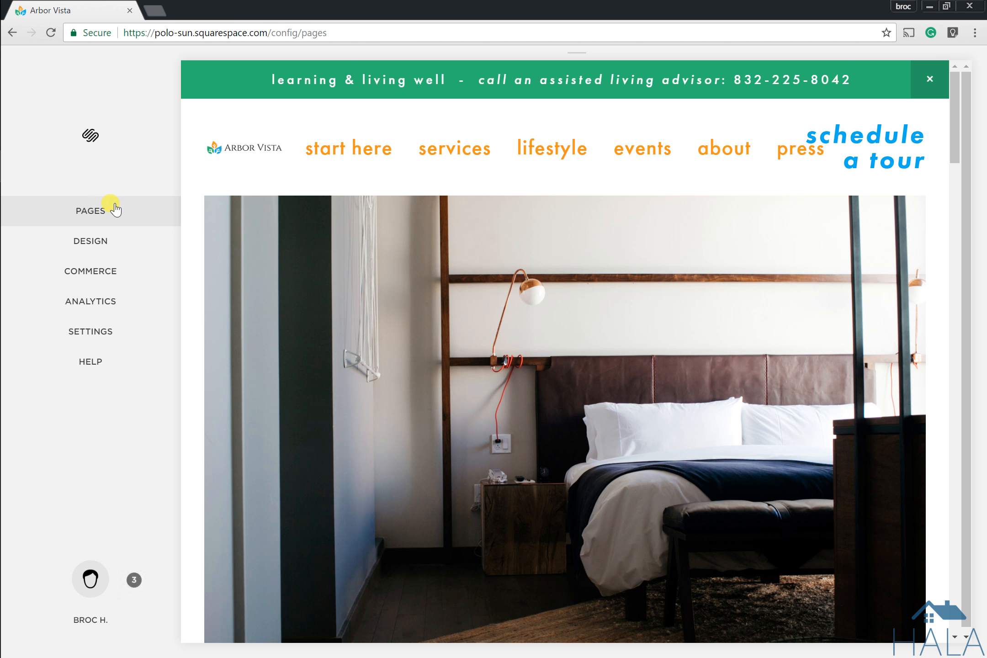
- Open the site's page list, try services ahead of start here in the main navigation, and restore start here to first place
click(115, 210)
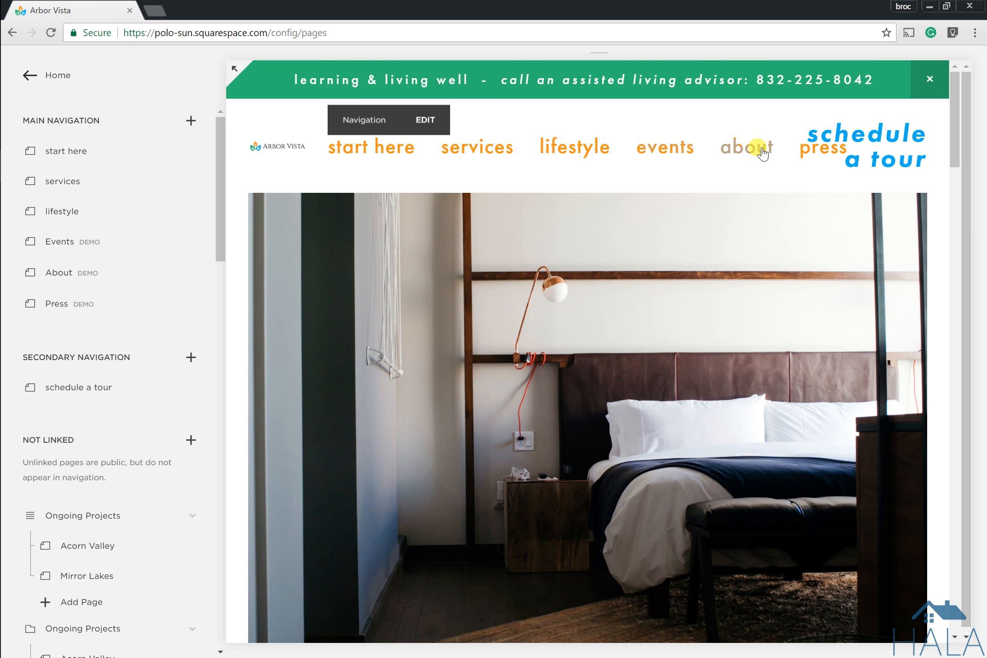
drag(101, 184, 81, 147)
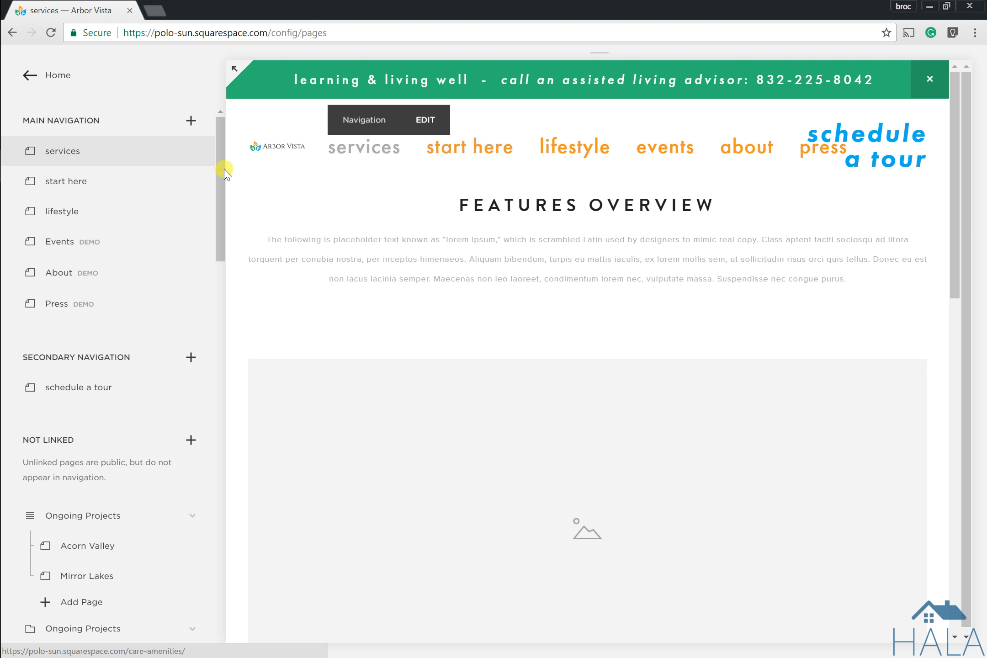
drag(69, 181, 73, 139)
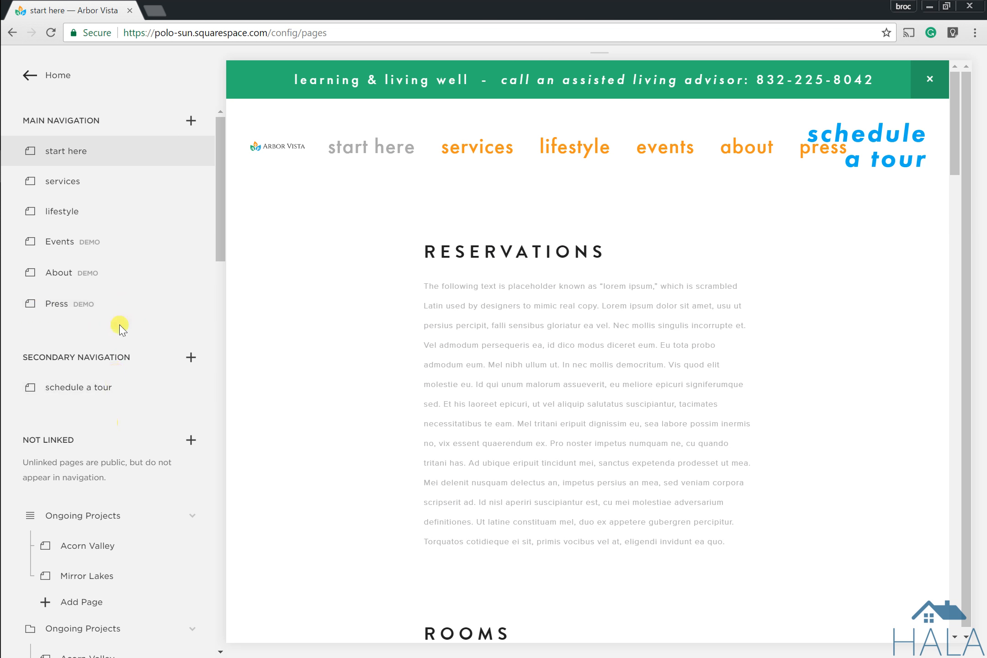
- Look through the secondary navigation and the not linked pages, down to the deleted pages and back to the main navigation
scroll(114, 324, down, 3)
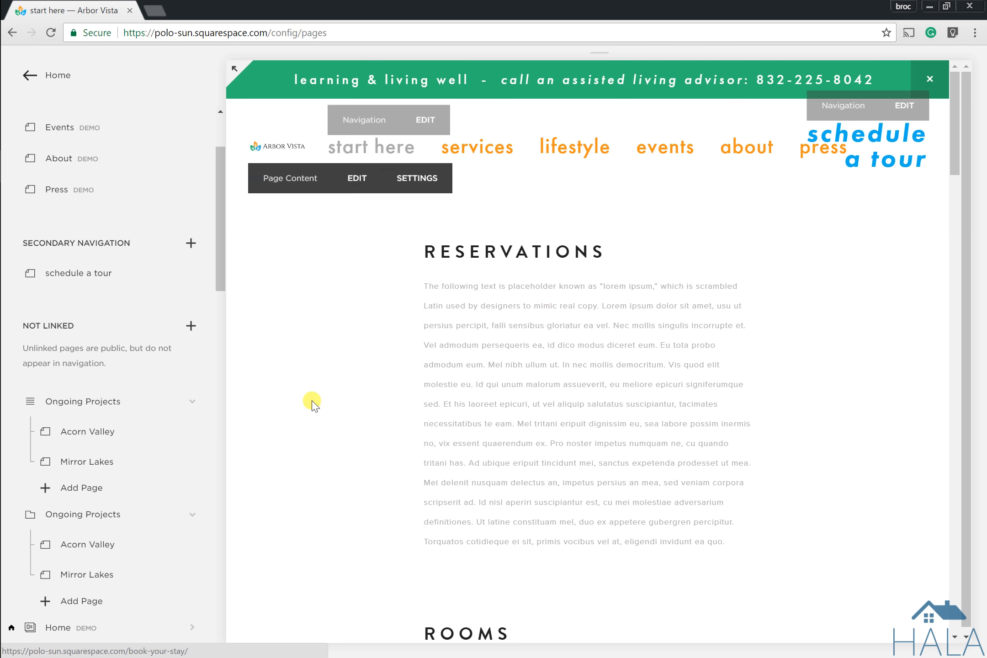
scroll(74, 297, down, 2)
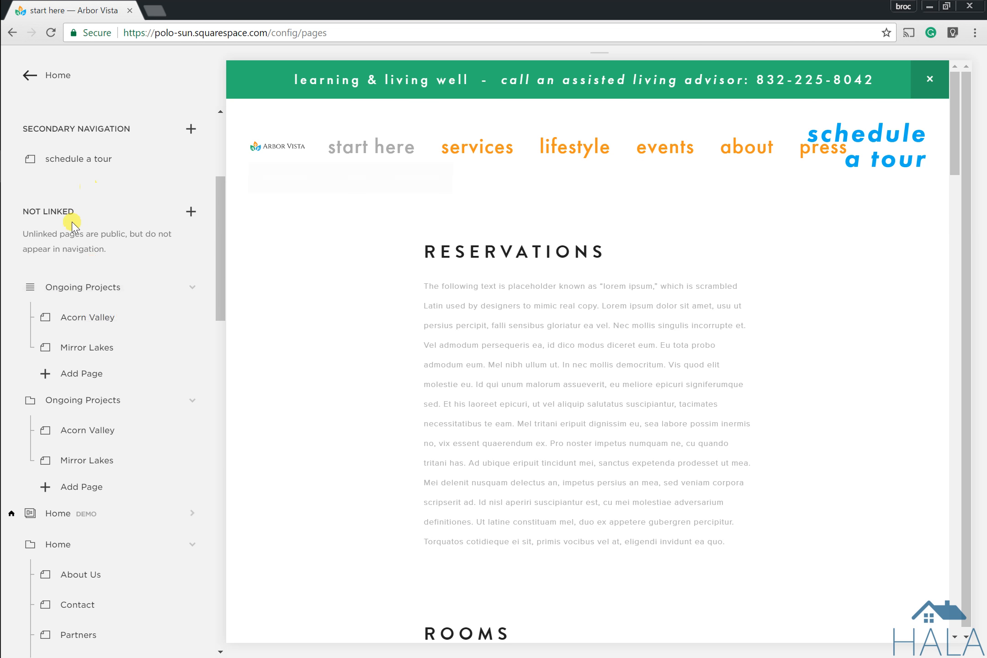
scroll(69, 233, down, 2)
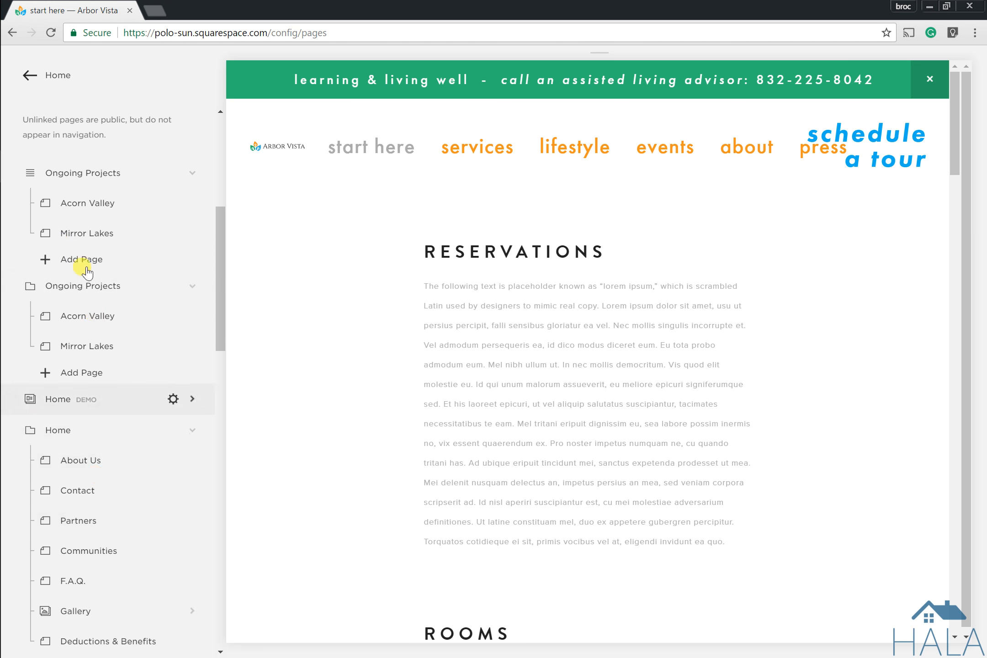
scroll(85, 233, down, 15)
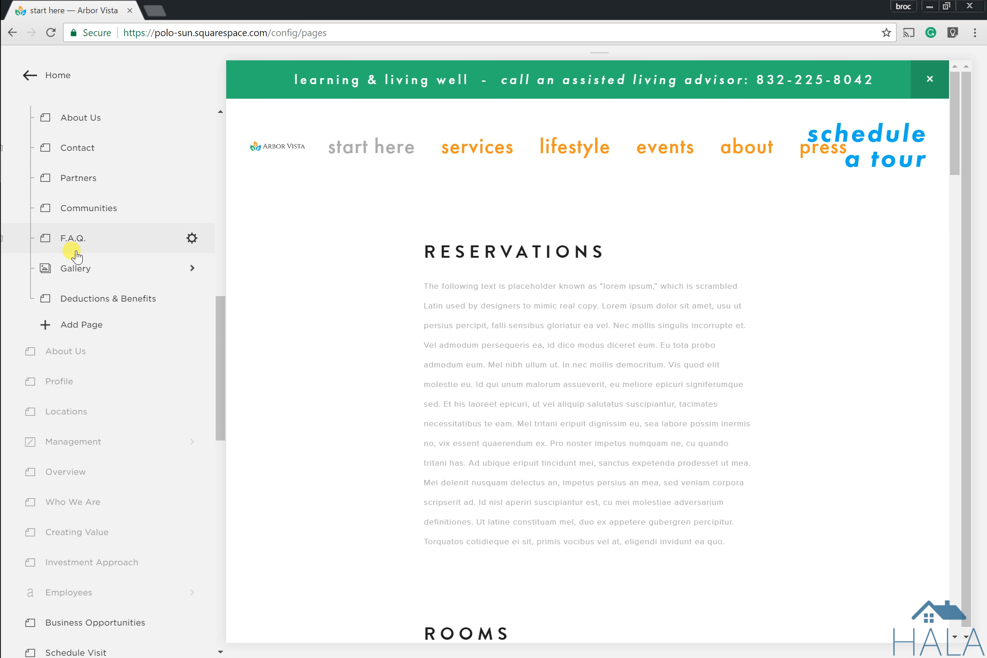
scroll(80, 251, down, 3)
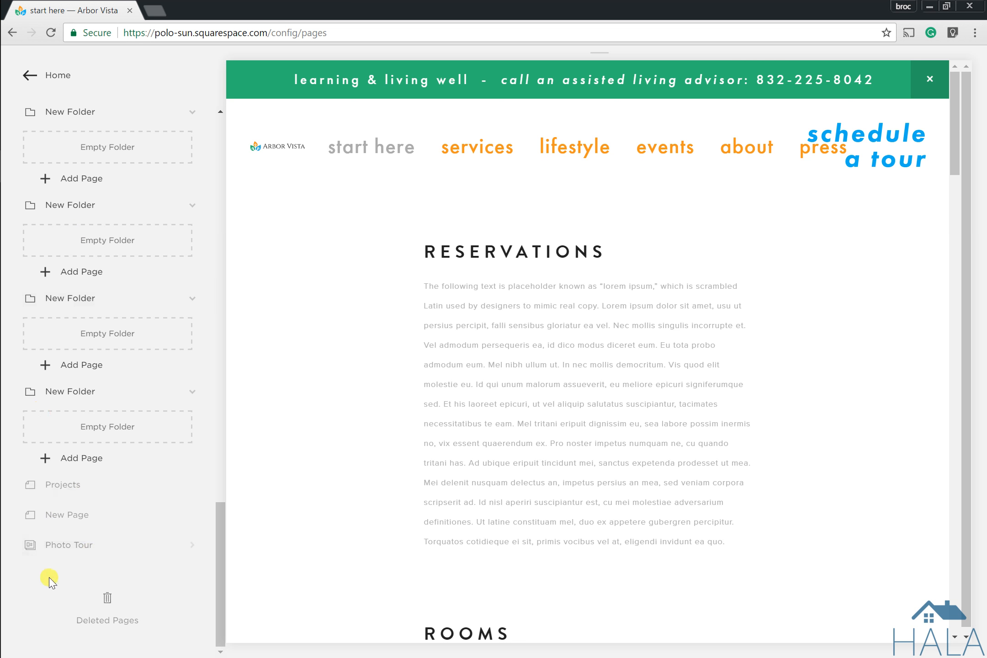
scroll(30, 473, up, 20)
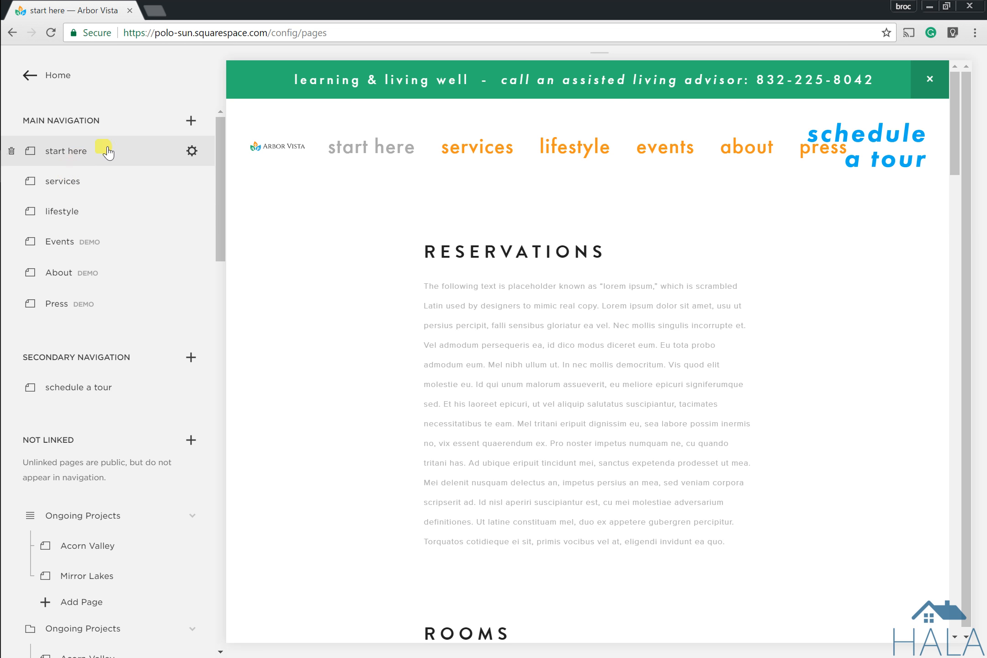
- Open the settings of the start here page and examine its navigation title and page title
click(192, 152)
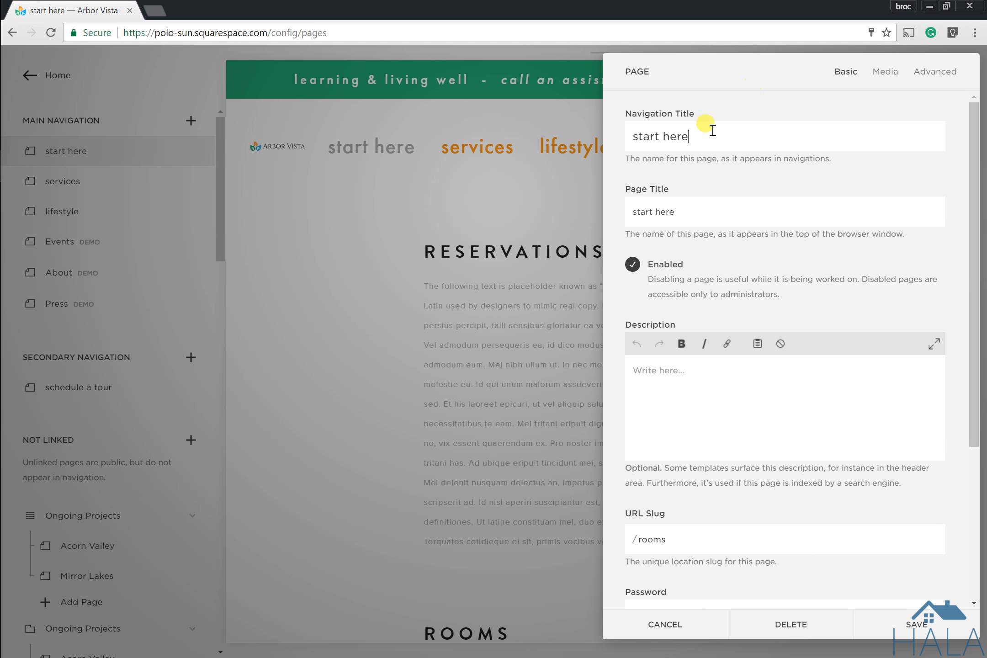
click(648, 139)
click(700, 139)
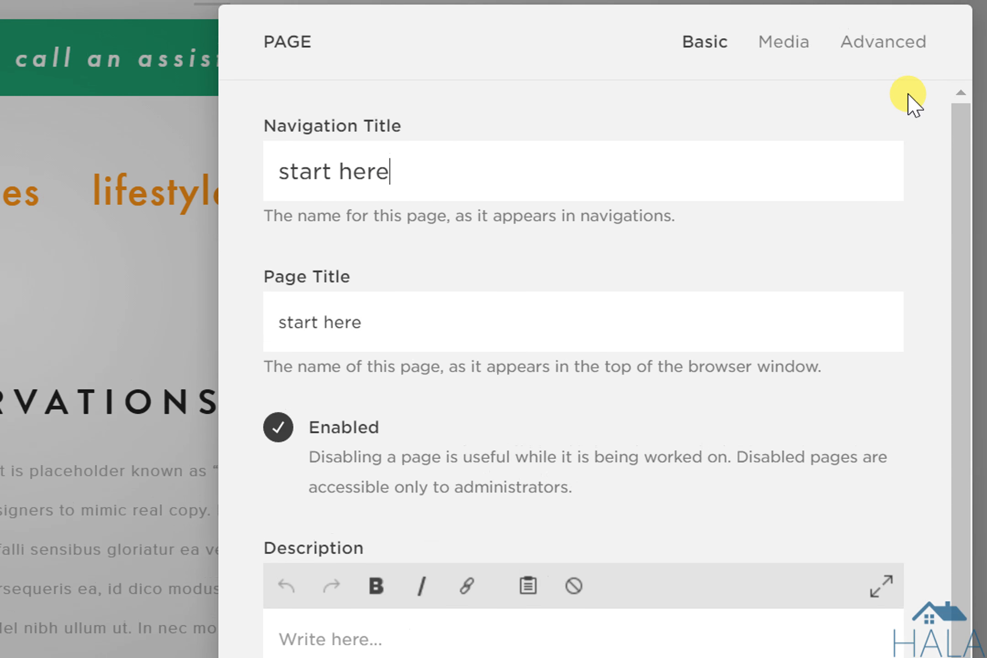
shift+click(320, 187)
click(395, 335)
drag(390, 335, 300, 335)
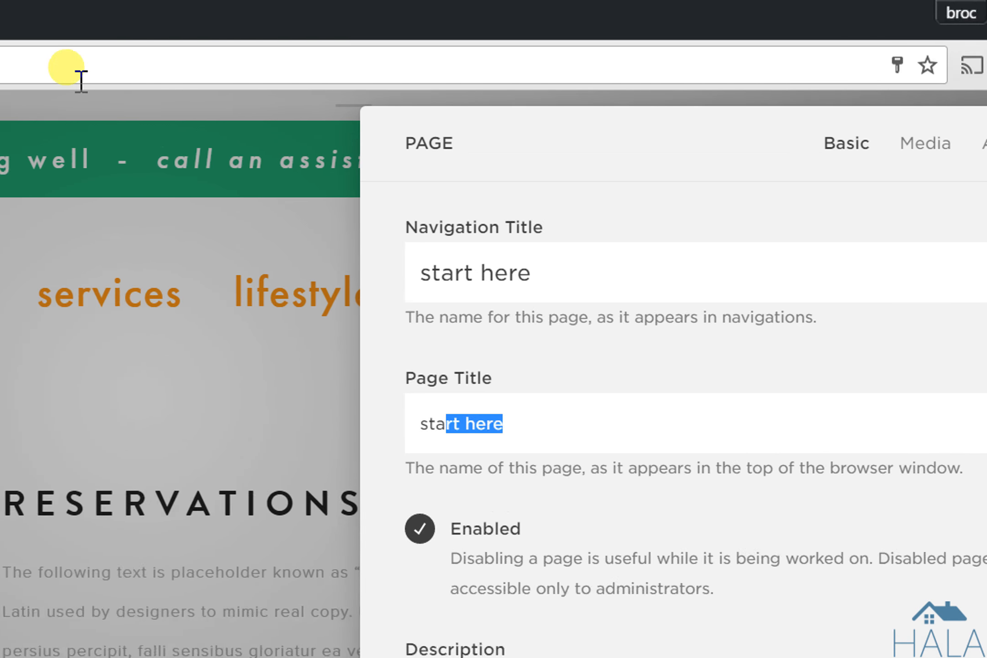
drag(130, 71, 150, 73)
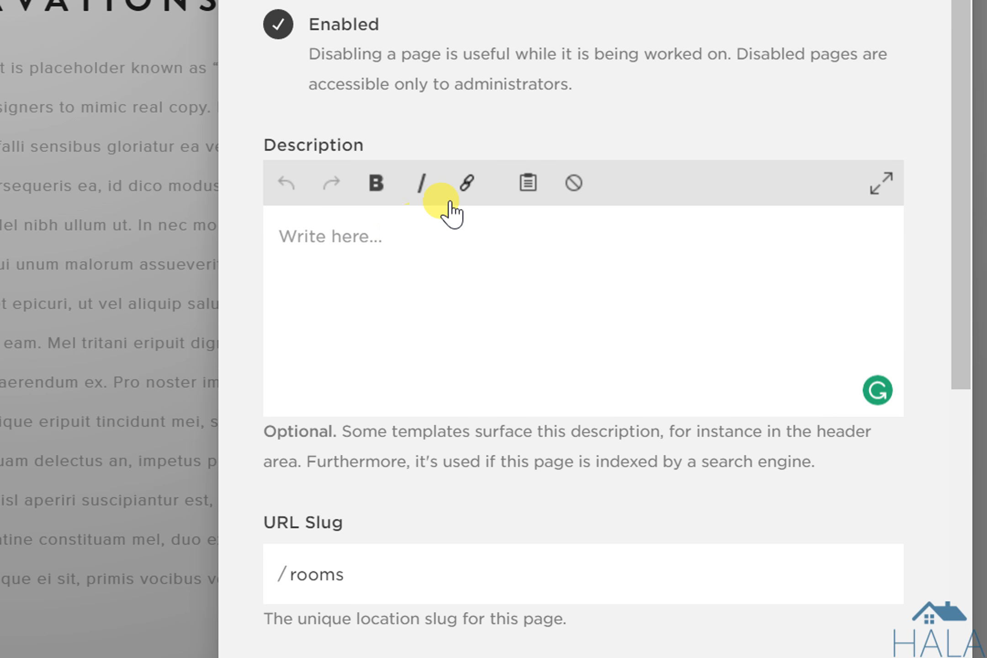
- Review the start here page's description, URL slug, password and page controls for setting the homepage or duplicating the page
click(358, 249)
scroll(704, 594, down, 2)
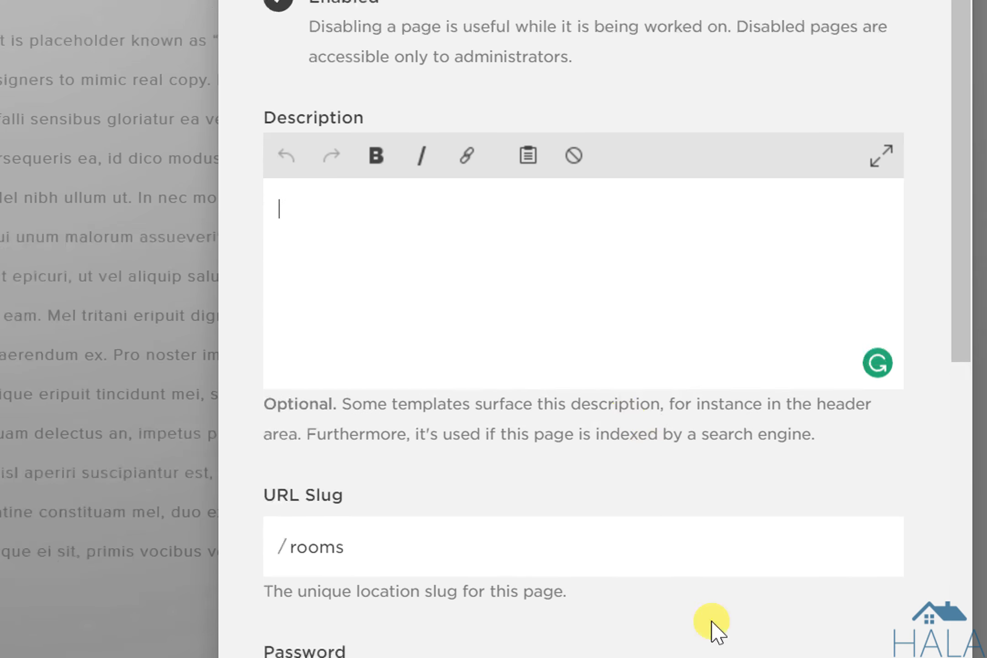
scroll(571, 533, down, 4)
scroll(469, 228, up, 3)
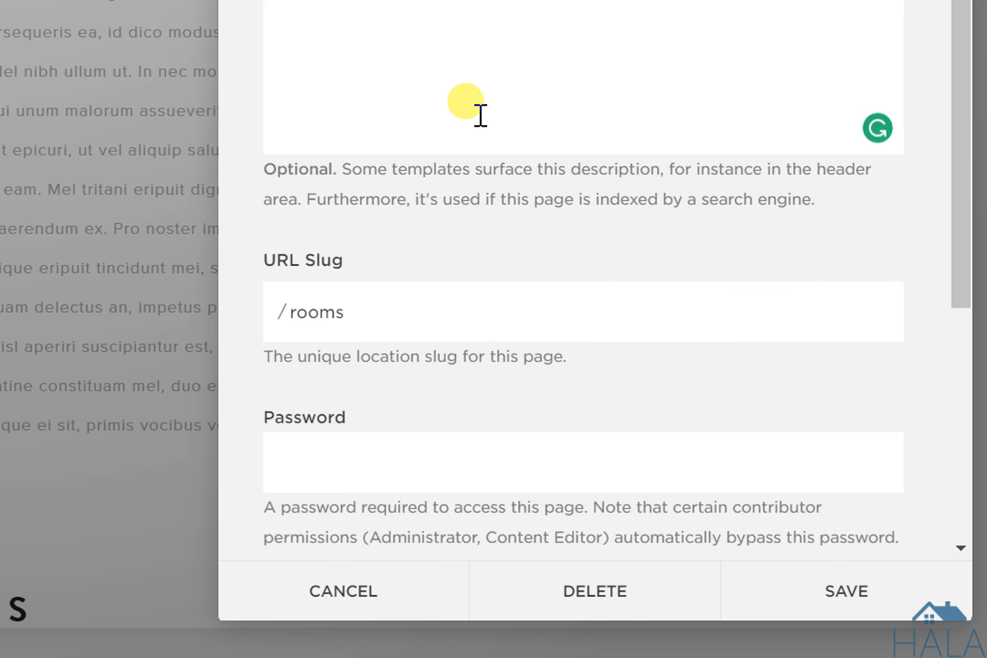
scroll(481, 115, up, 2)
scroll(479, 103, down, 4)
click(396, 201)
scroll(388, 212, up, 5)
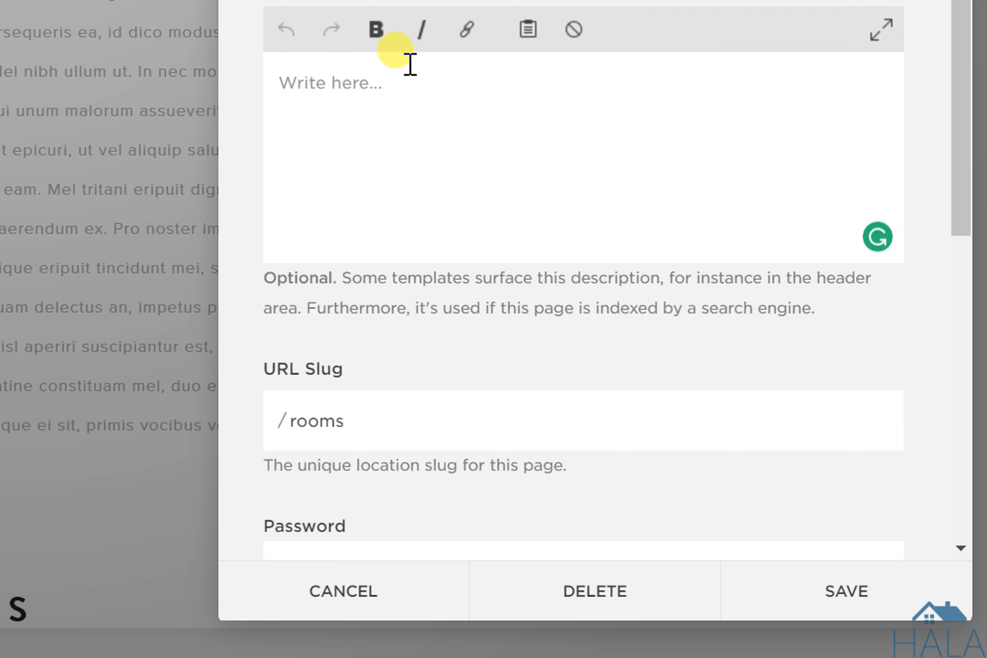
scroll(392, 256, down, 5)
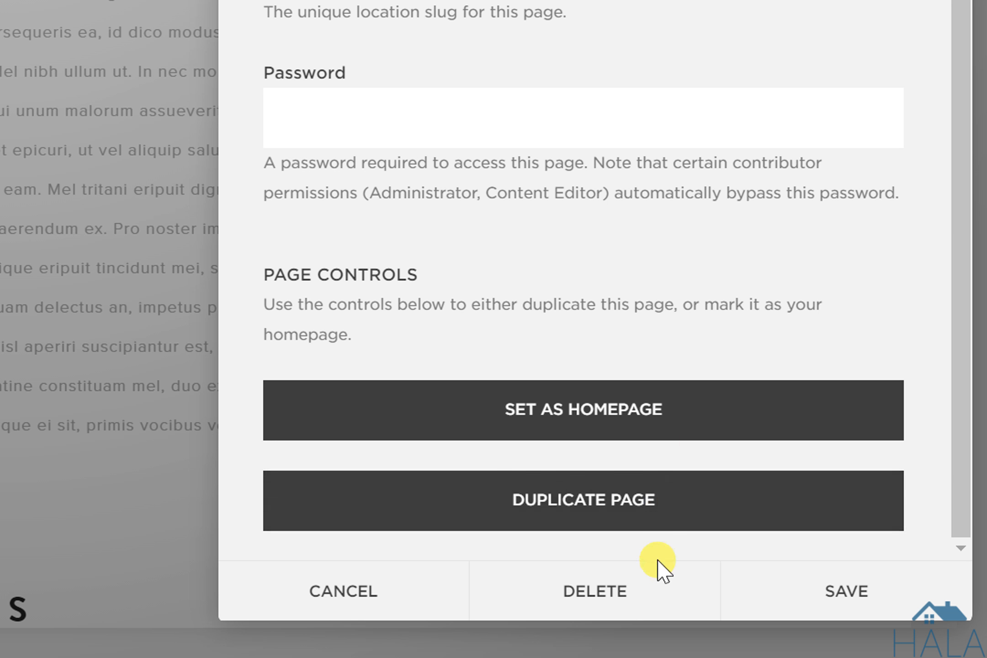
scroll(689, 92, up, 10)
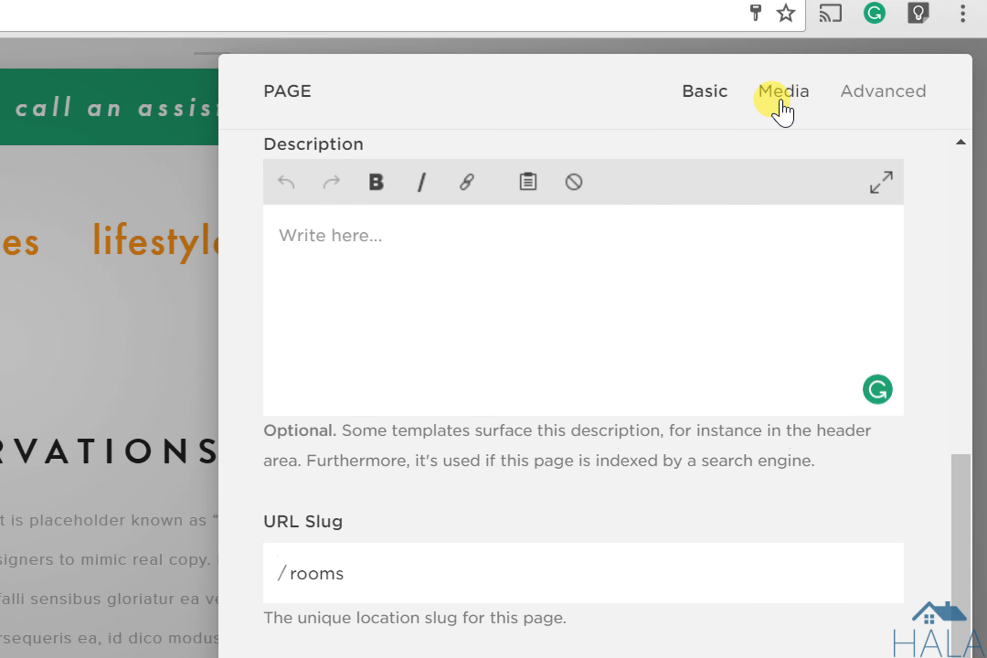
- Review the page's banner image and header code injection options, and save the page settings
click(775, 87)
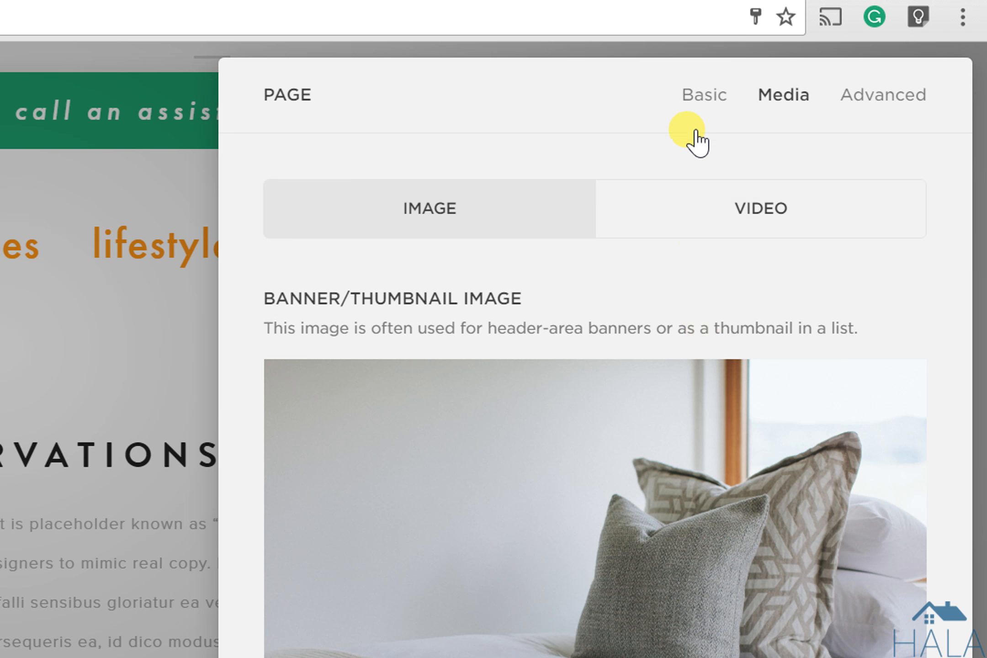
click(691, 97)
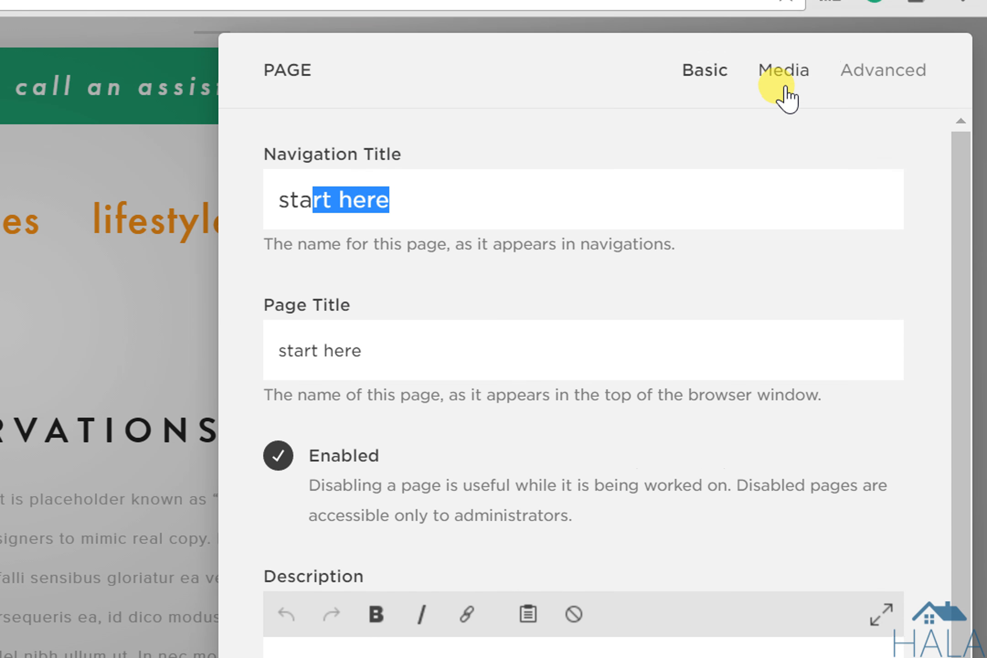
click(878, 69)
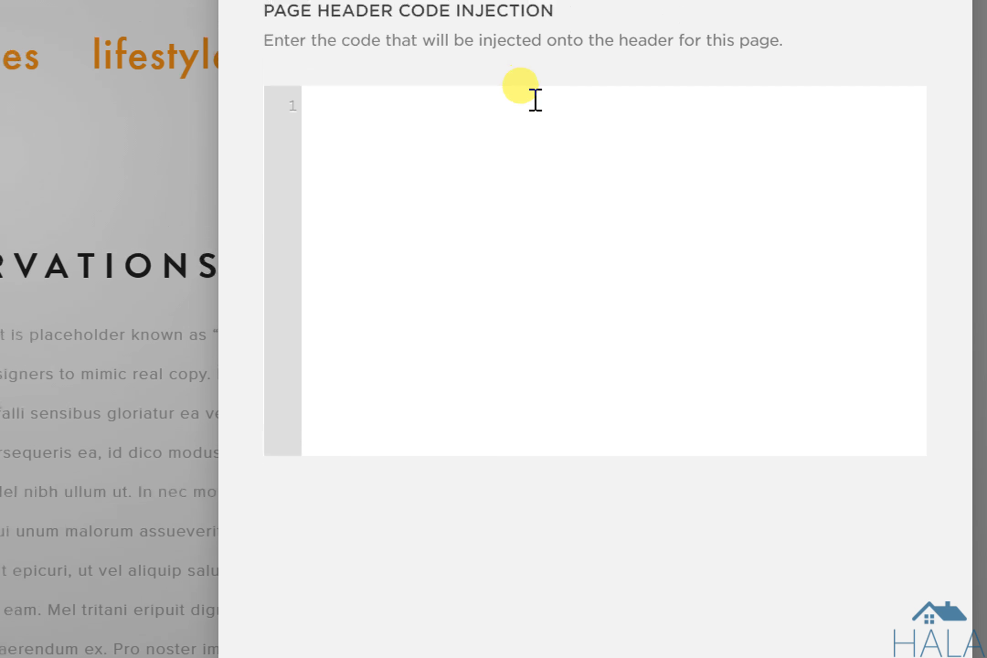
click(628, 167)
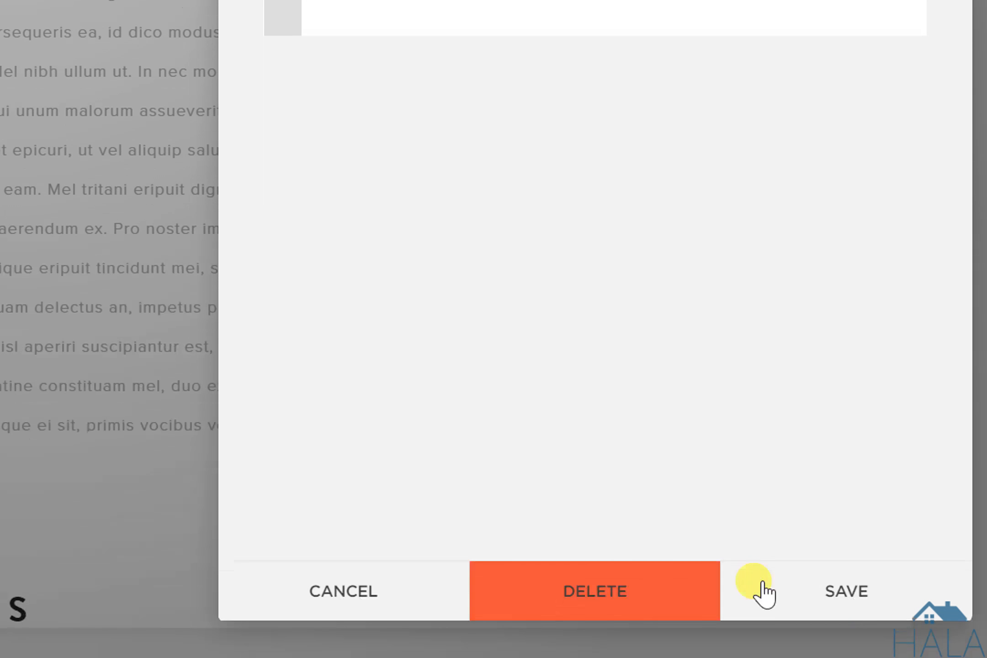
click(786, 594)
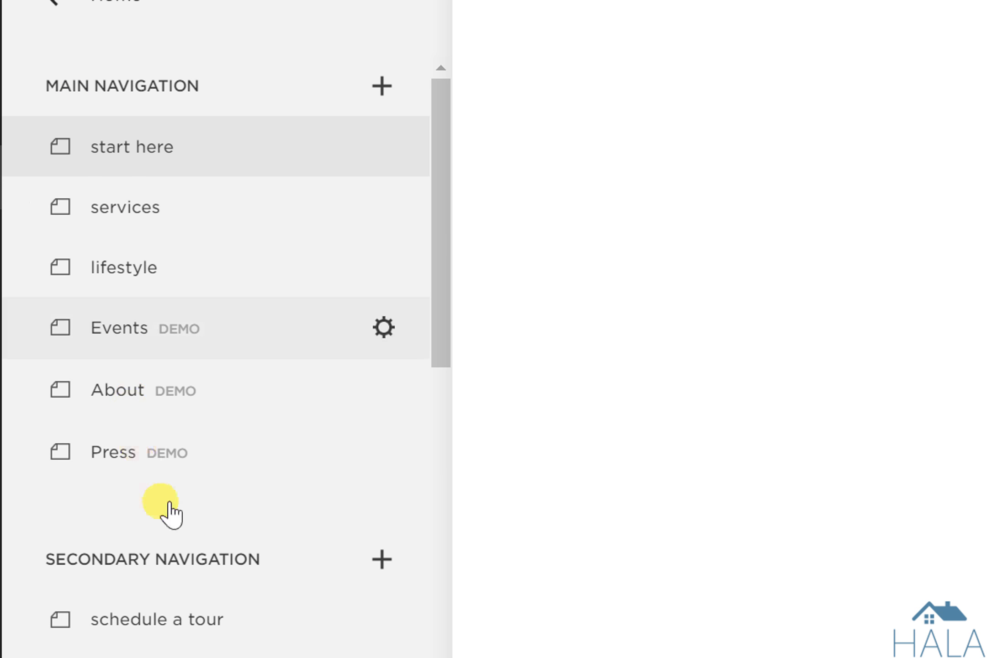
- Leave the page list and open the Logo & Title settings in the site's design options
scroll(187, 551, down, 5)
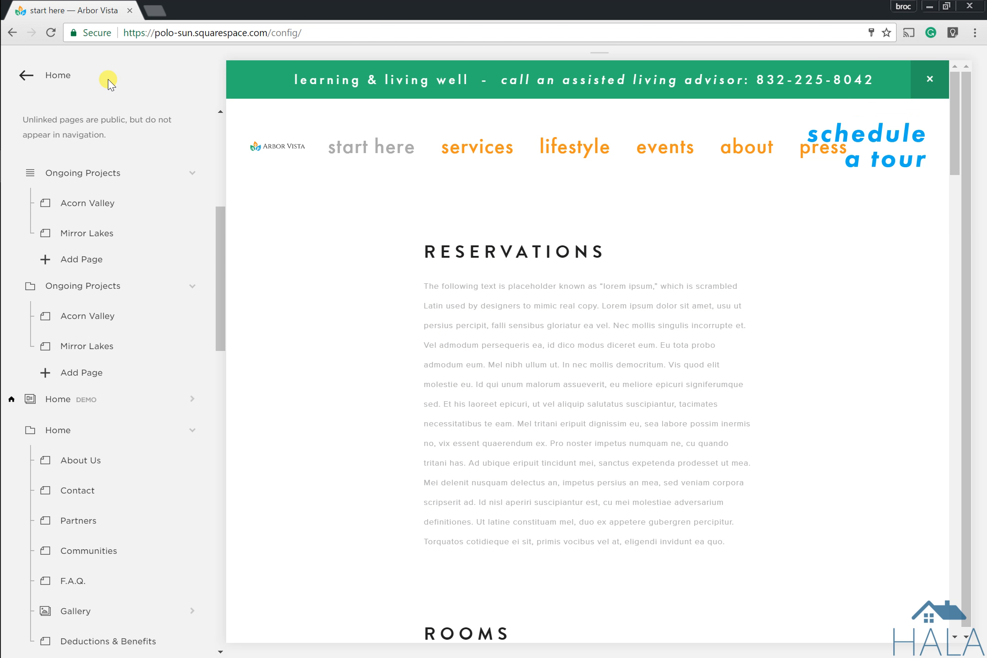
click(109, 82)
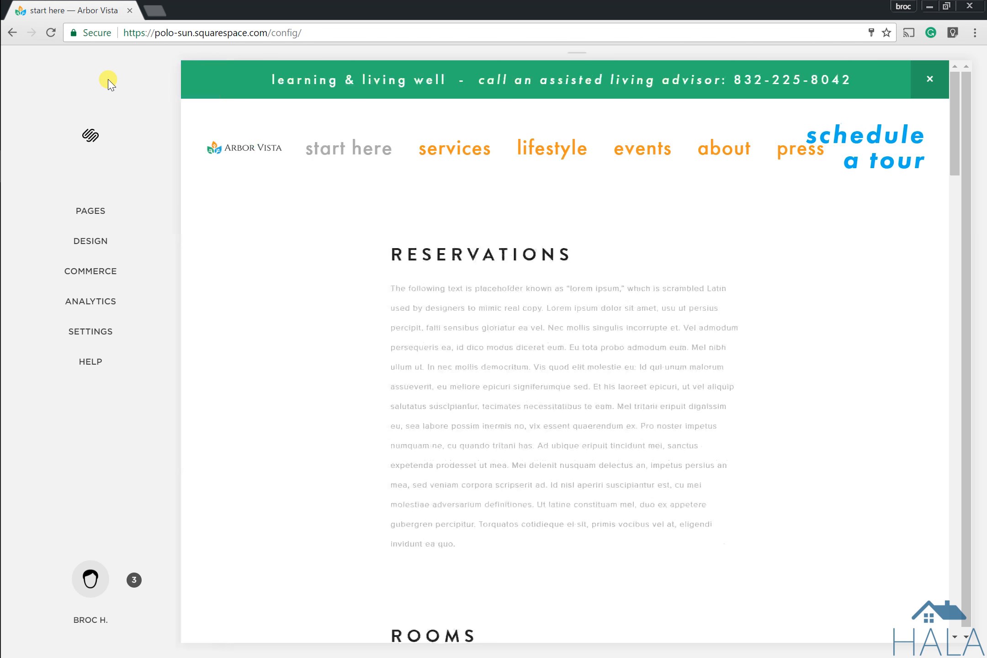
click(91, 251)
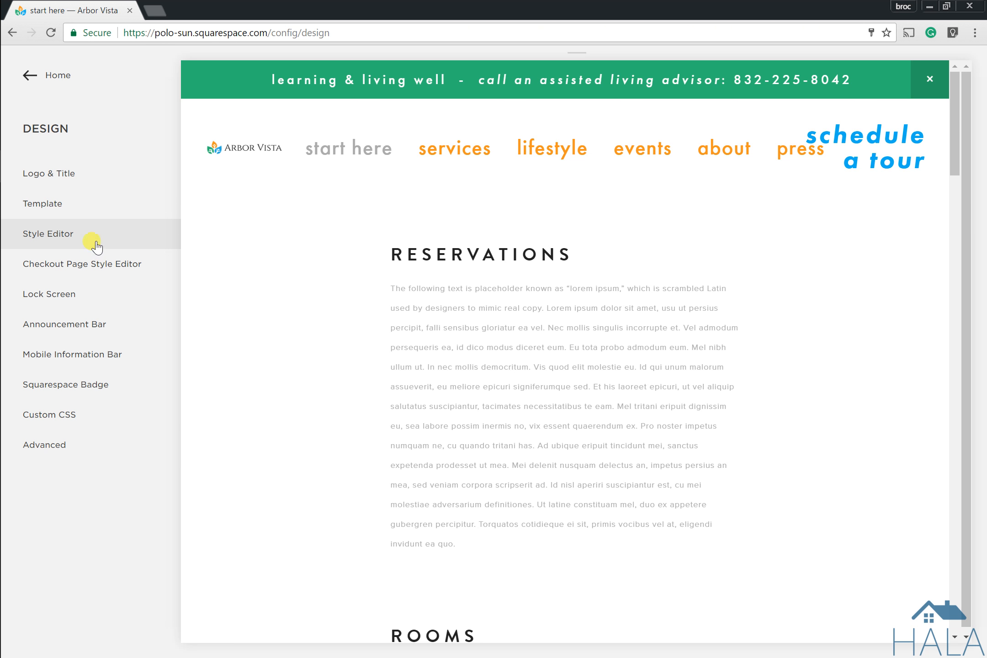
mouse_move(397, 268)
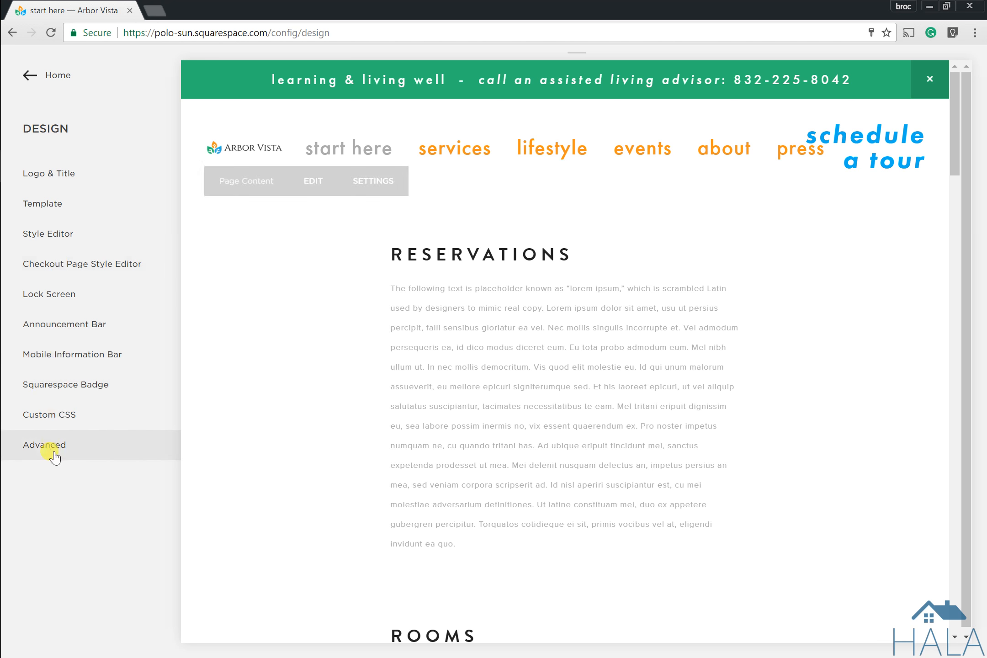
click(67, 180)
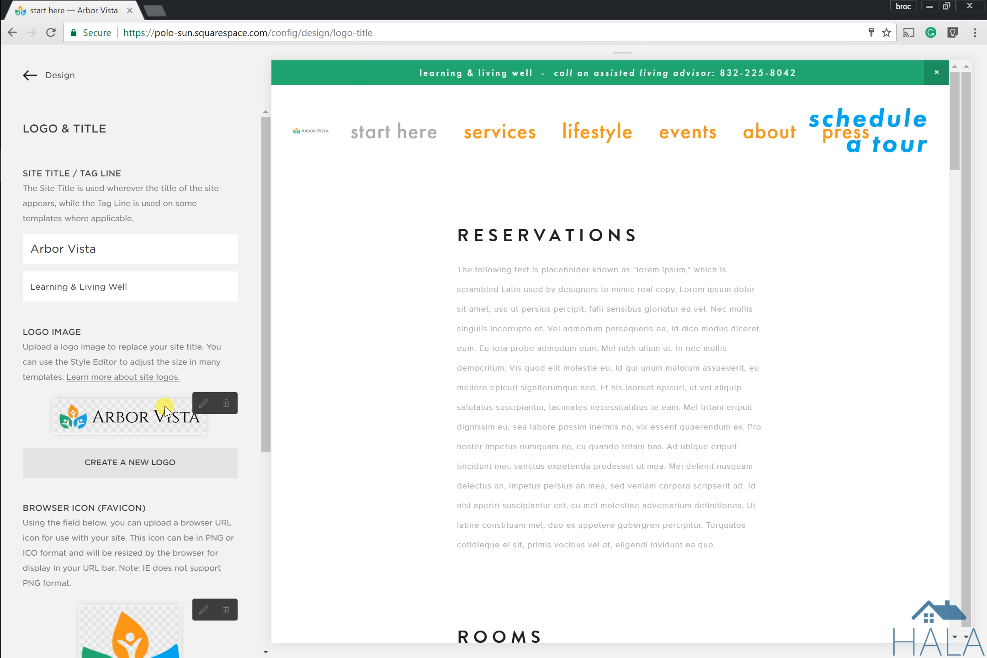
- Examine the site title, tag line, logo image, browser icon and social sharing logo settings
scroll(160, 432, down, 3)
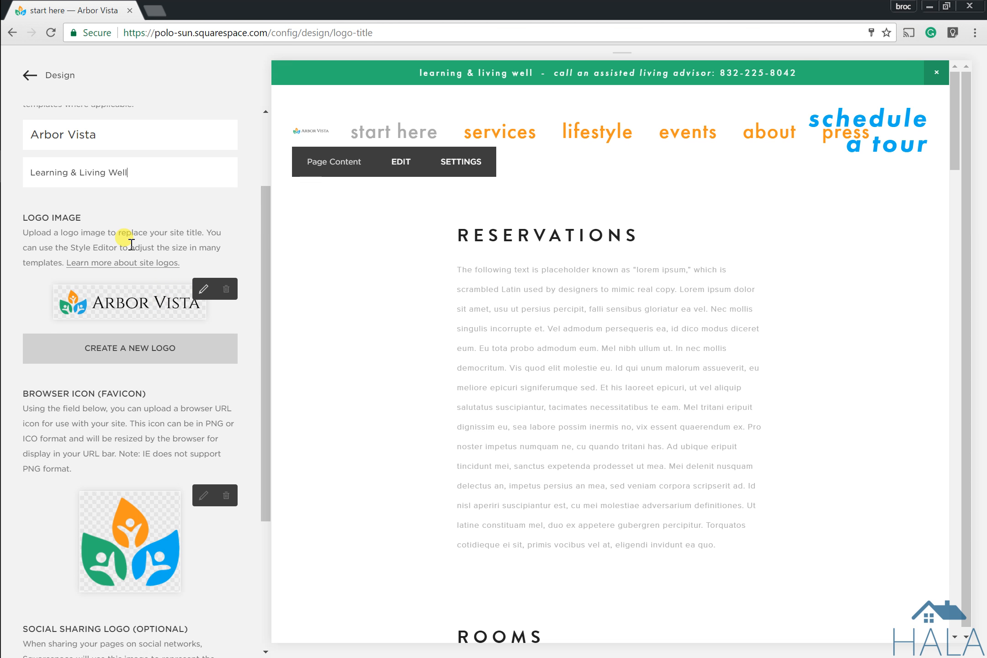
scroll(123, 292, down, 5)
scroll(157, 317, up, 5)
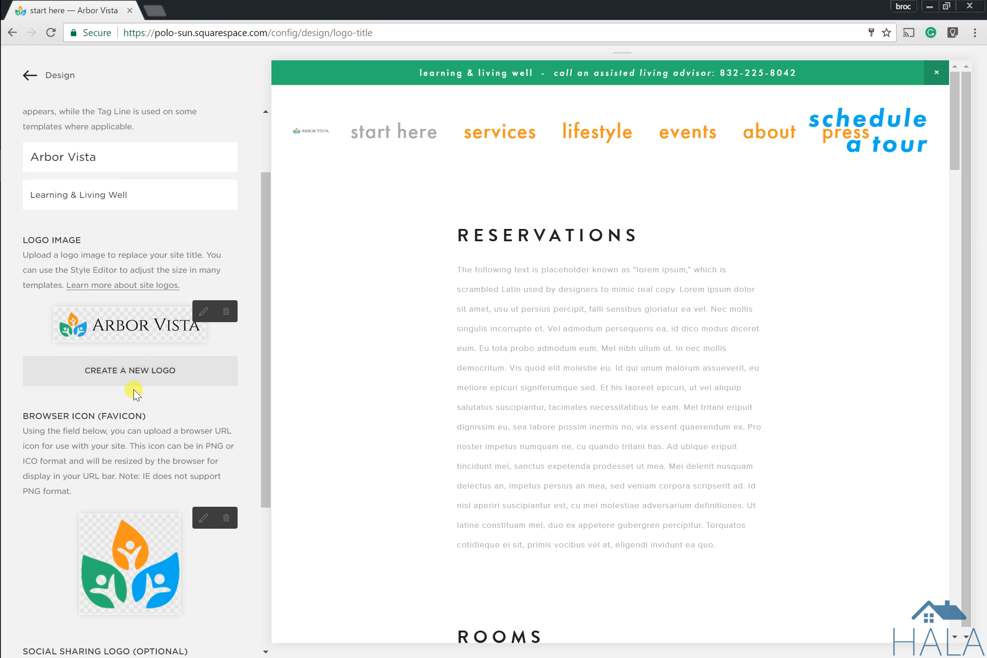
scroll(122, 375, down, 5)
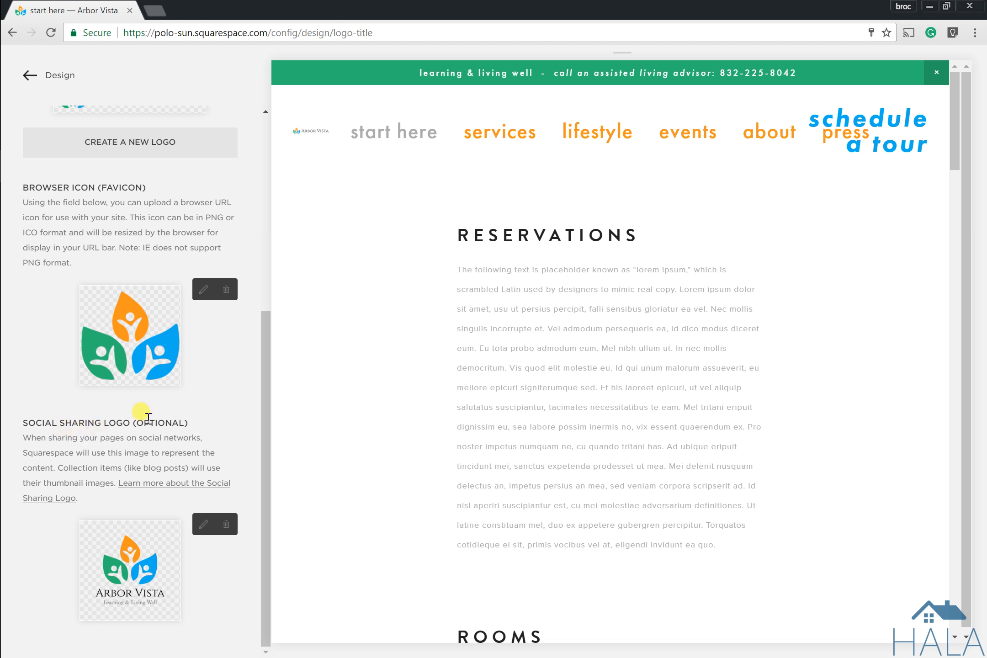
- Review the logo, browser icon and social sharing logo settings once more and return to the design options
drag(269, 403, 266, 101)
drag(262, 159, 264, 589)
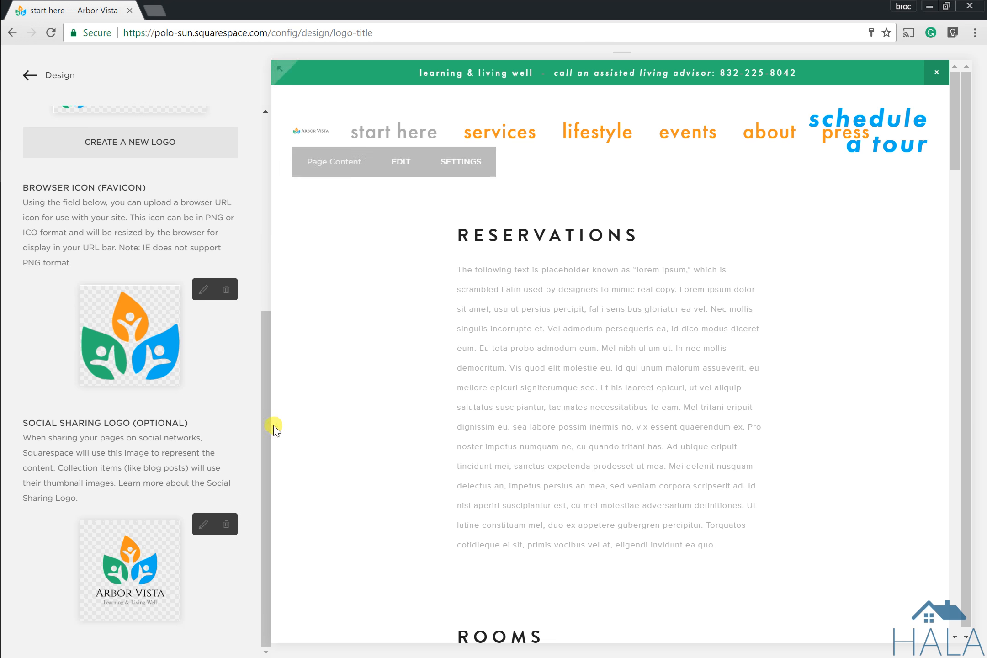
drag(266, 428, 21, 34)
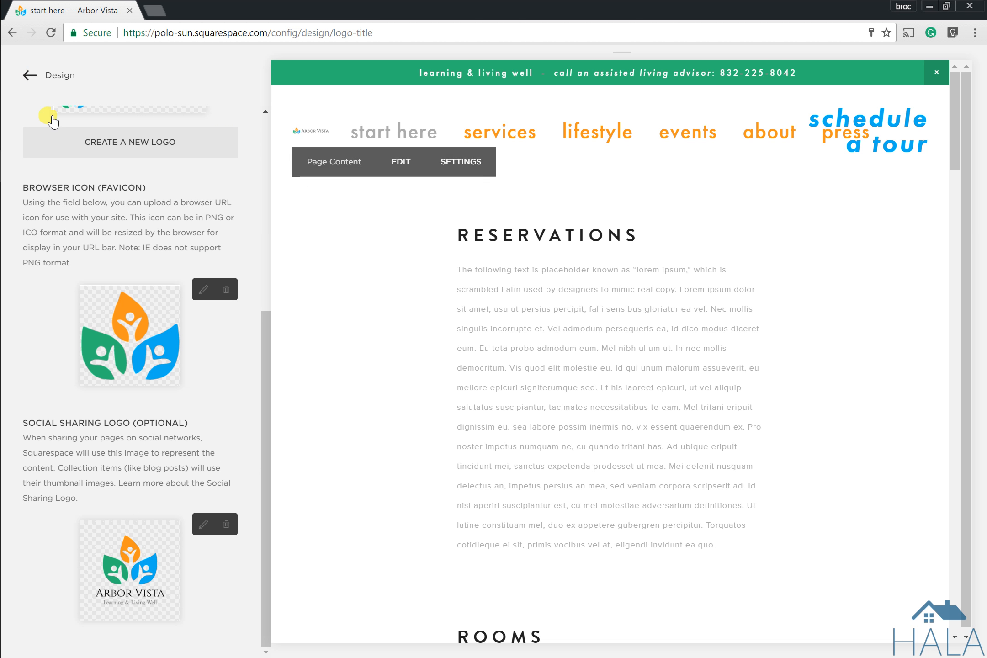
click(40, 78)
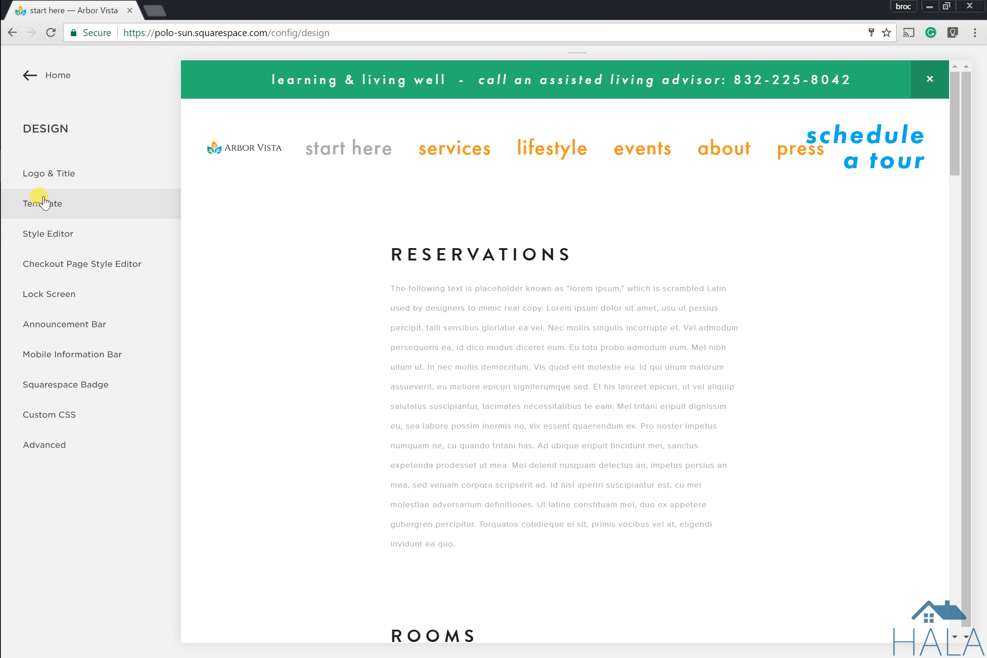
- Look through the site's installed templates in the Template settings and return to the design options
click(71, 208)
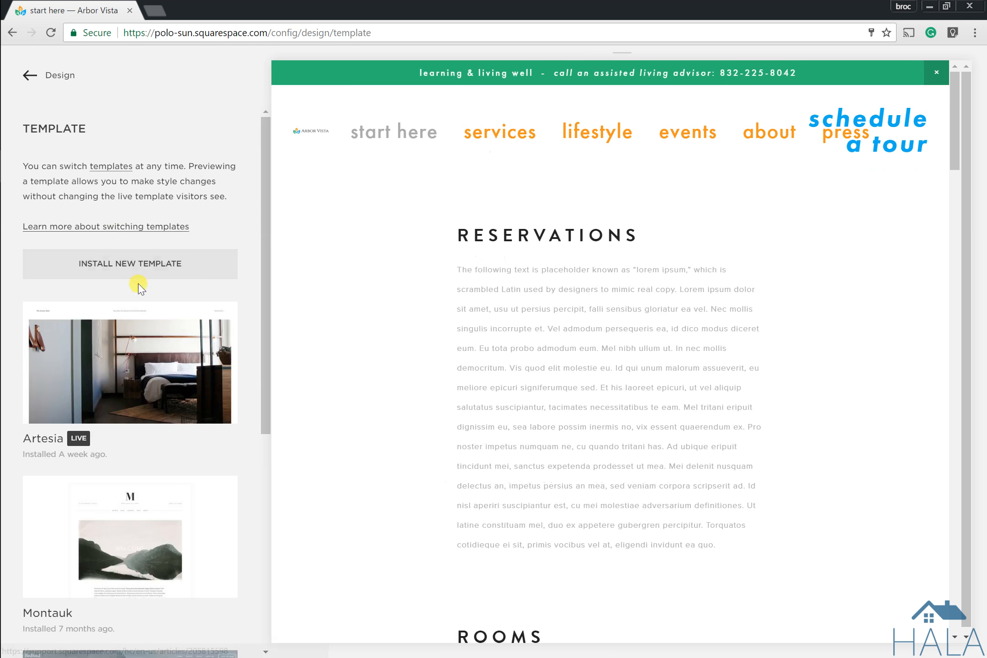
scroll(164, 358, down, 5)
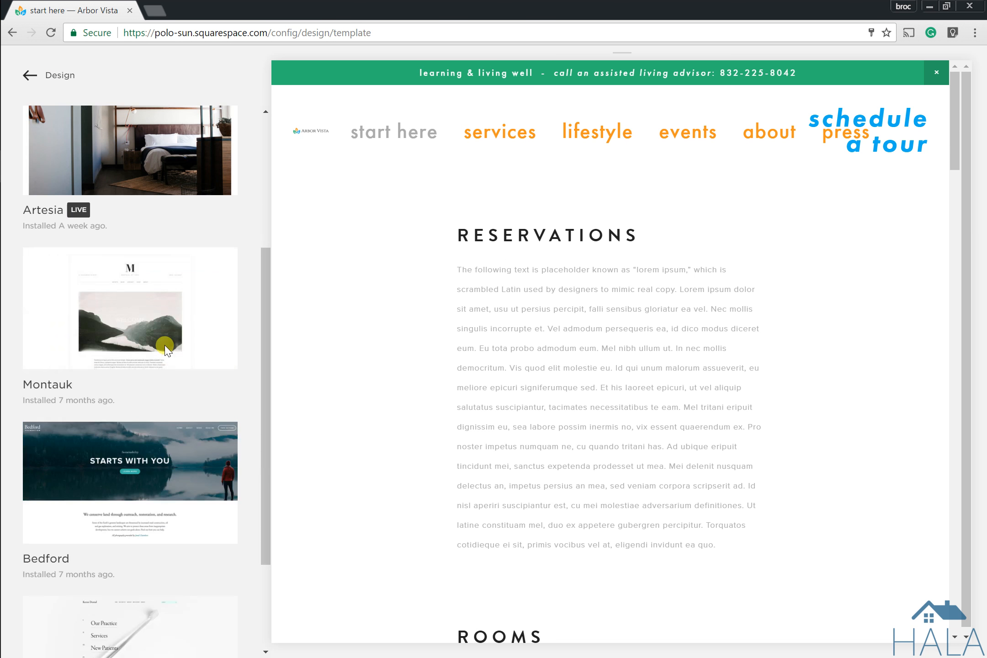
scroll(128, 457, down, 1)
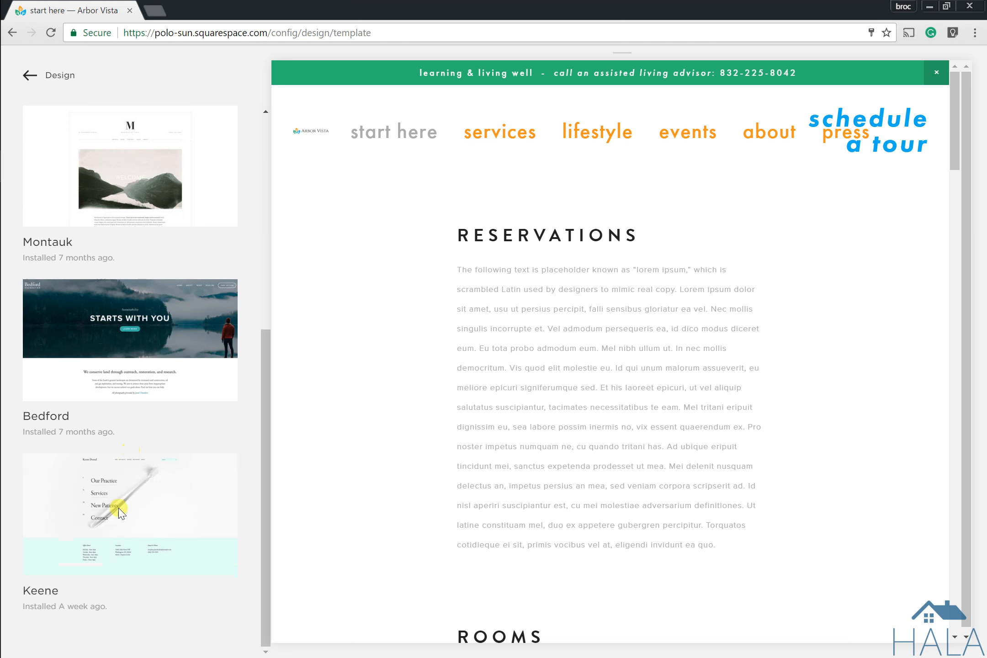
scroll(156, 304, up, 6)
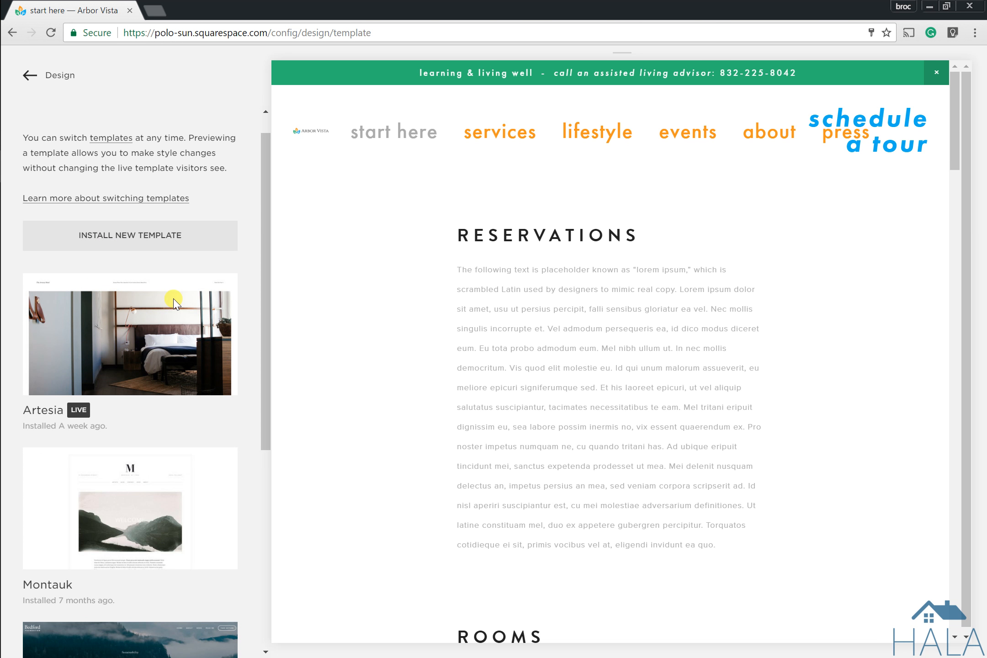
scroll(137, 503, down, 4)
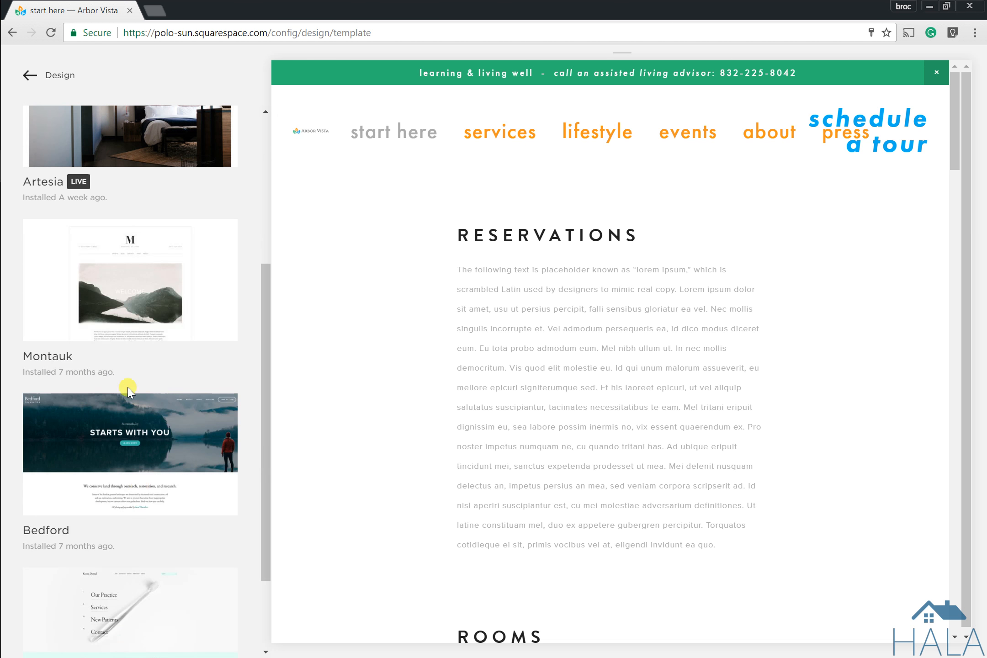
scroll(122, 526, down, 2)
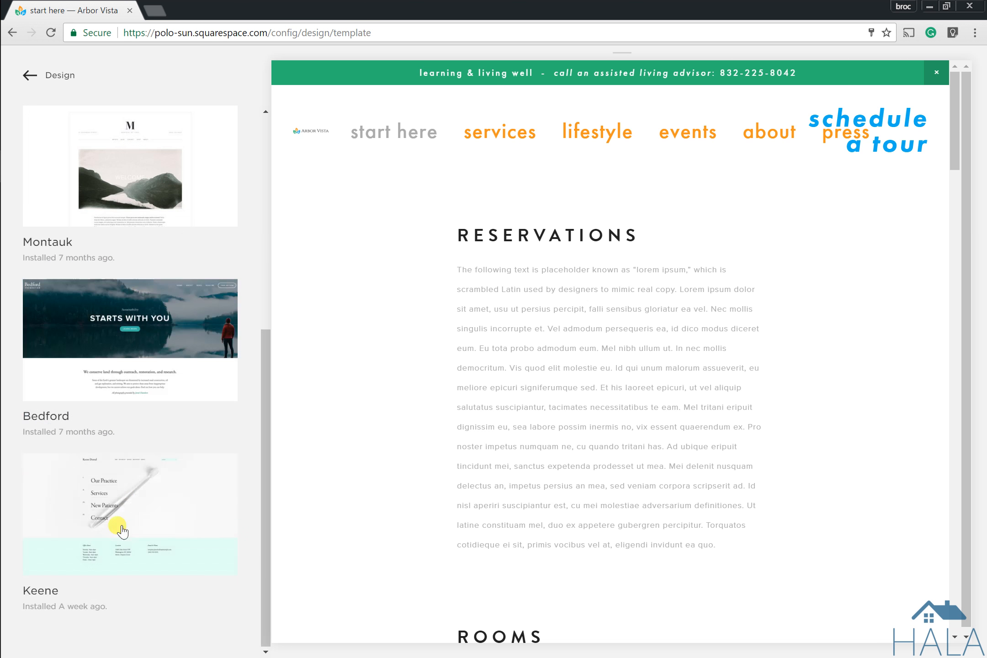
scroll(122, 530, up, 7)
click(26, 76)
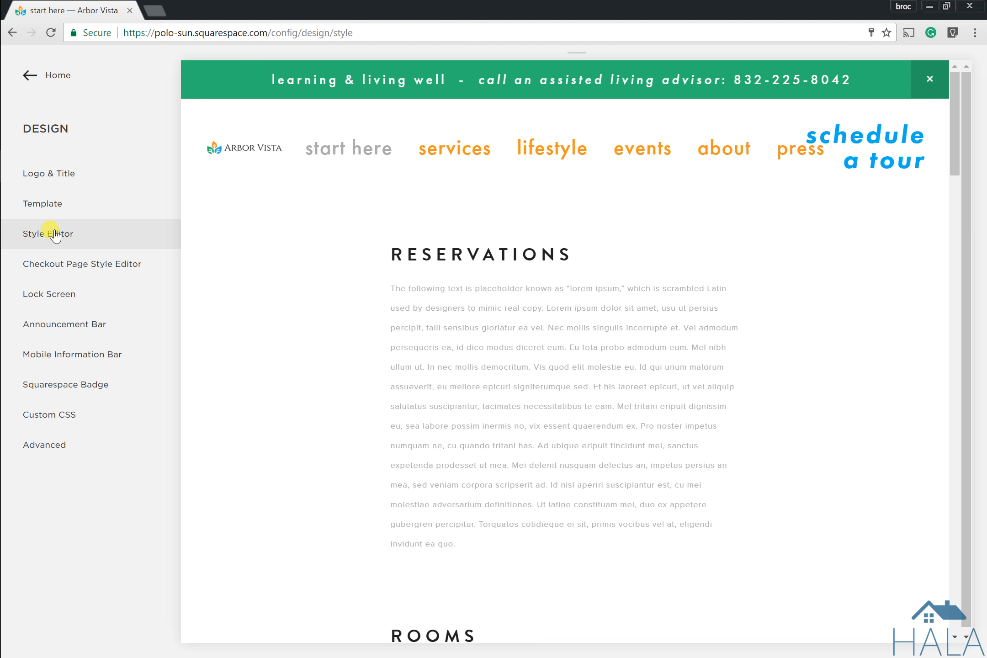
- Open the Style Editor and examine its site, header, navigation, typography, page, mobile, button and announcement bar styles
click(55, 234)
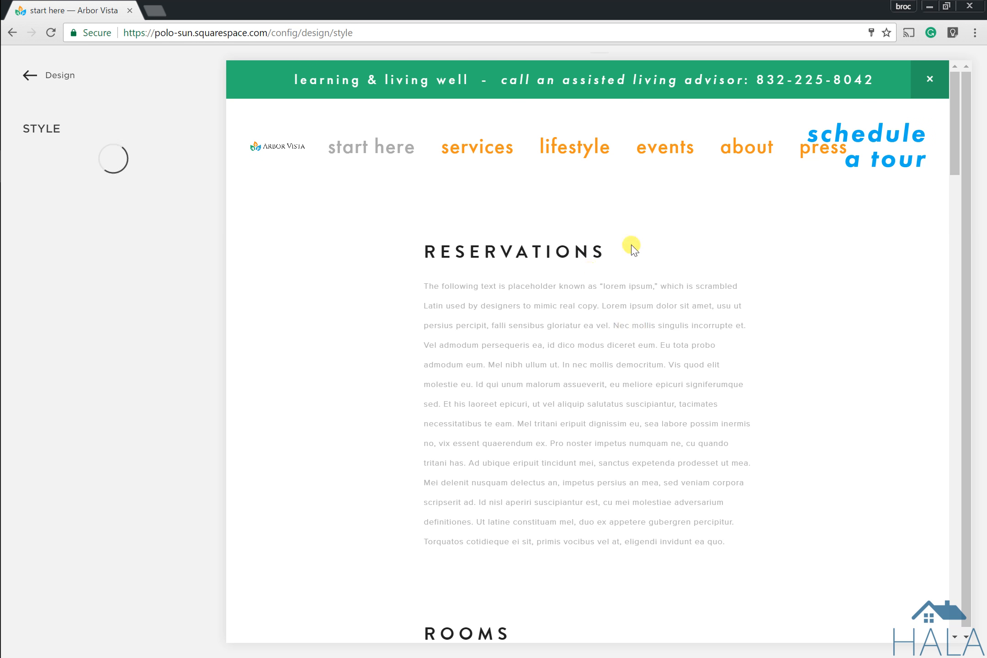
scroll(590, 278, down, 3)
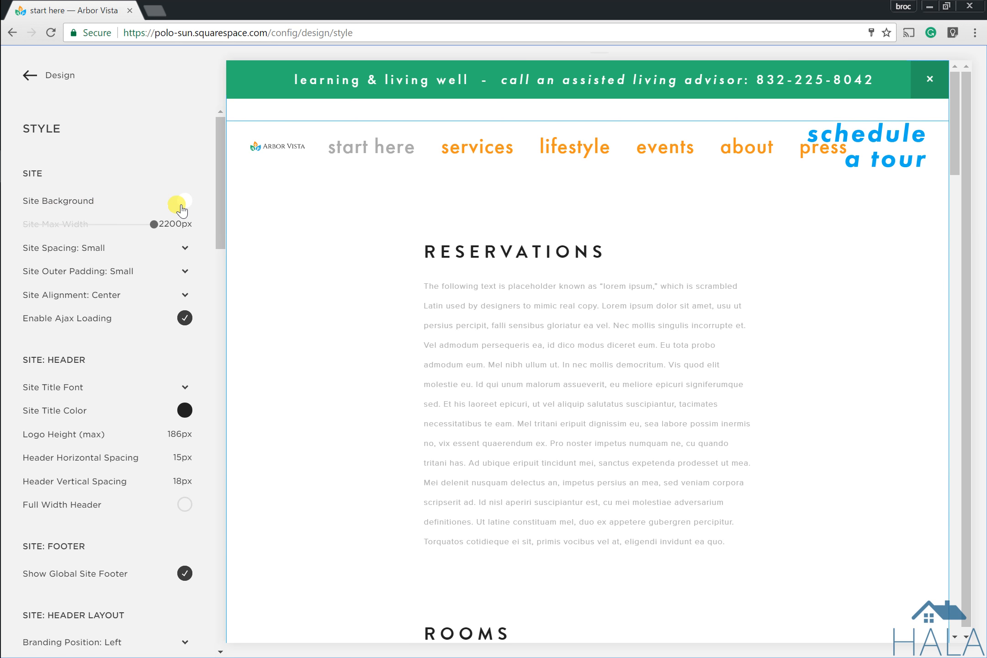
scroll(105, 256, down, 5)
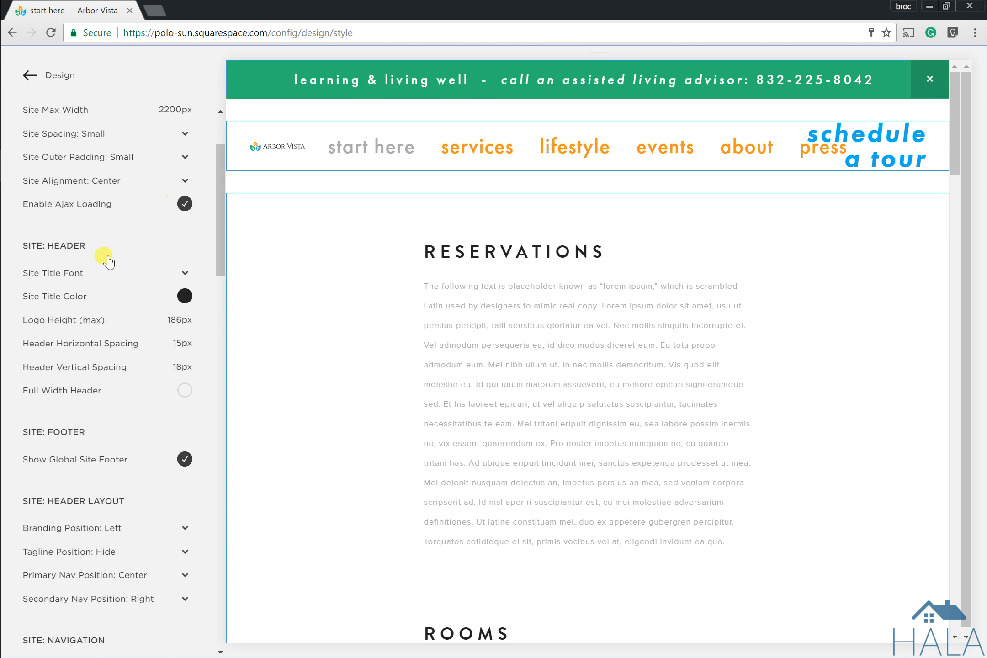
mouse_move(107, 263)
scroll(107, 263, down, 12)
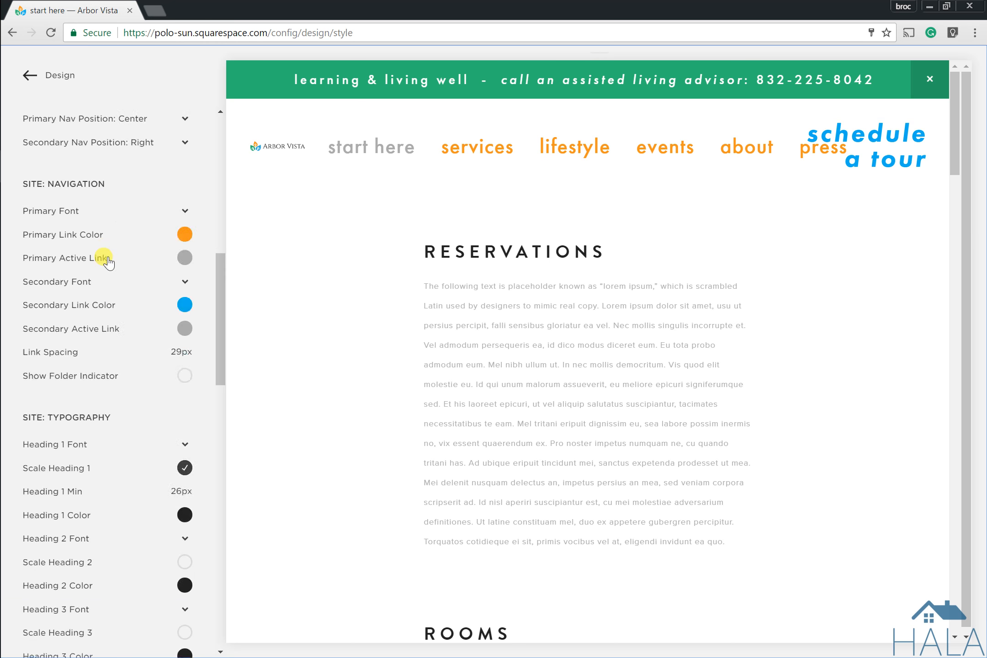
scroll(107, 263, down, 12)
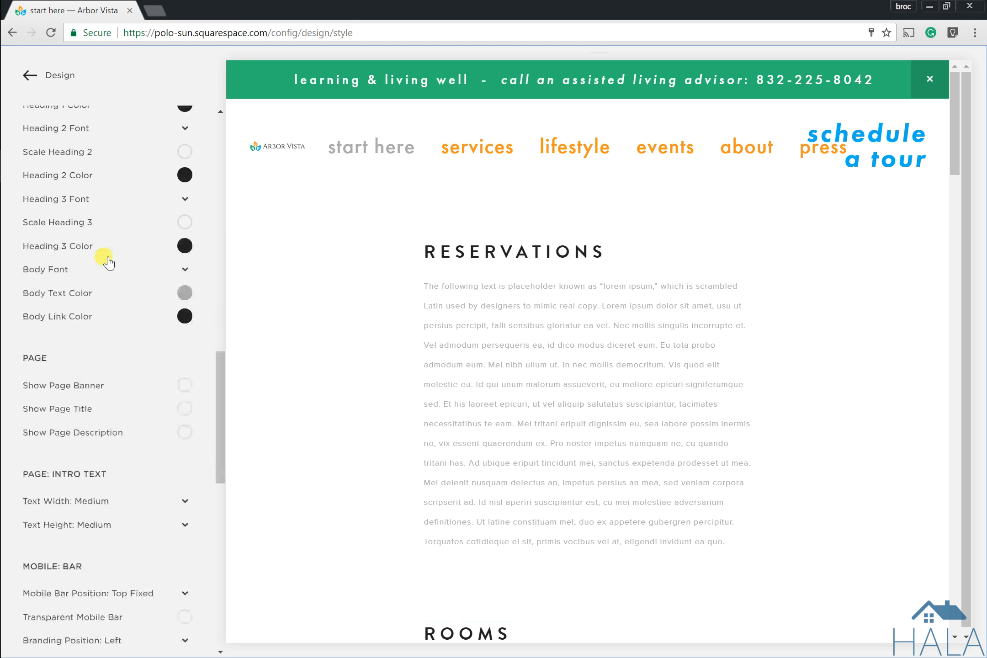
scroll(107, 263, down, 6)
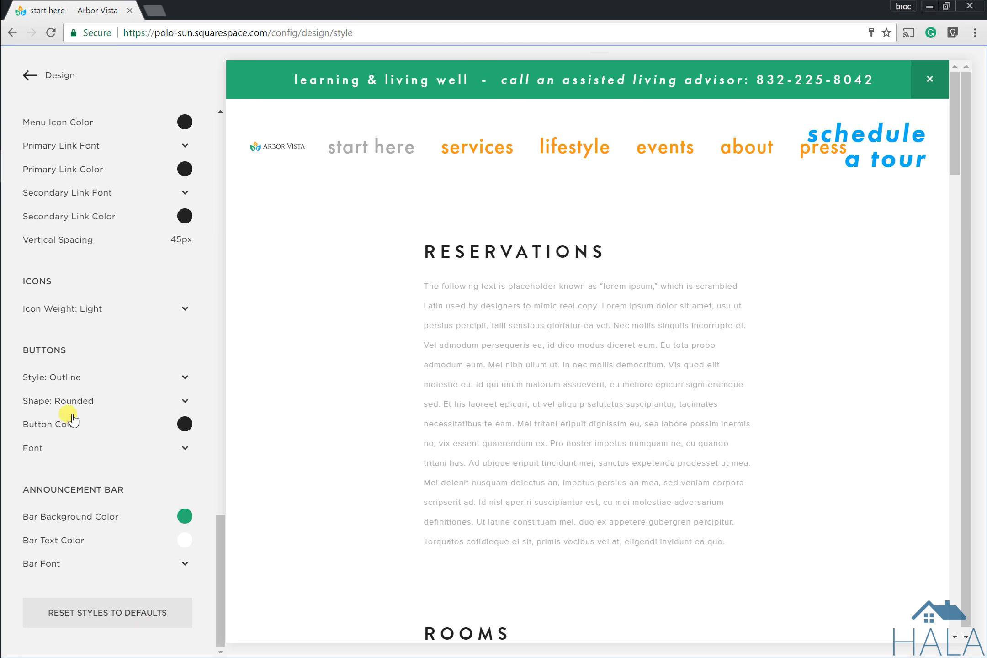
scroll(90, 457, up, 15)
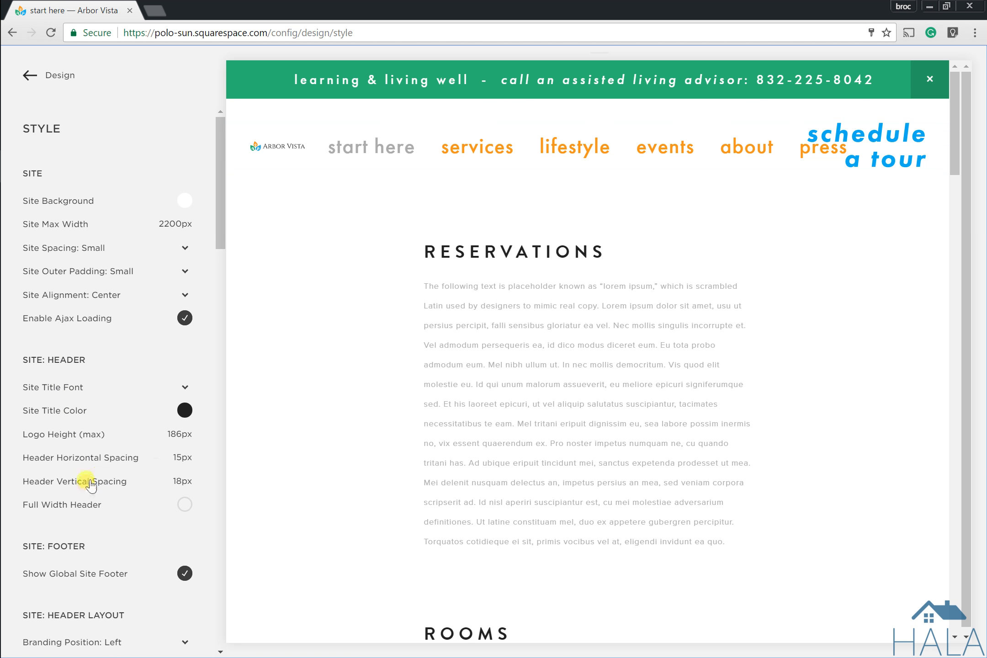
- Set the maximum logo height in the site header styles to 181px
scroll(87, 455, down, 2)
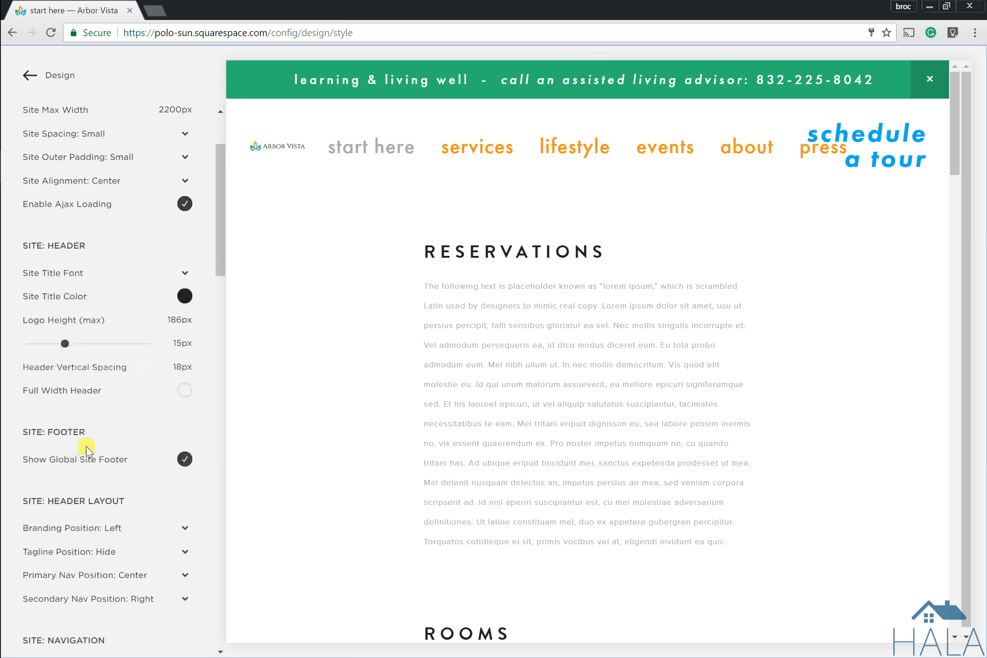
mouse_move(54, 325)
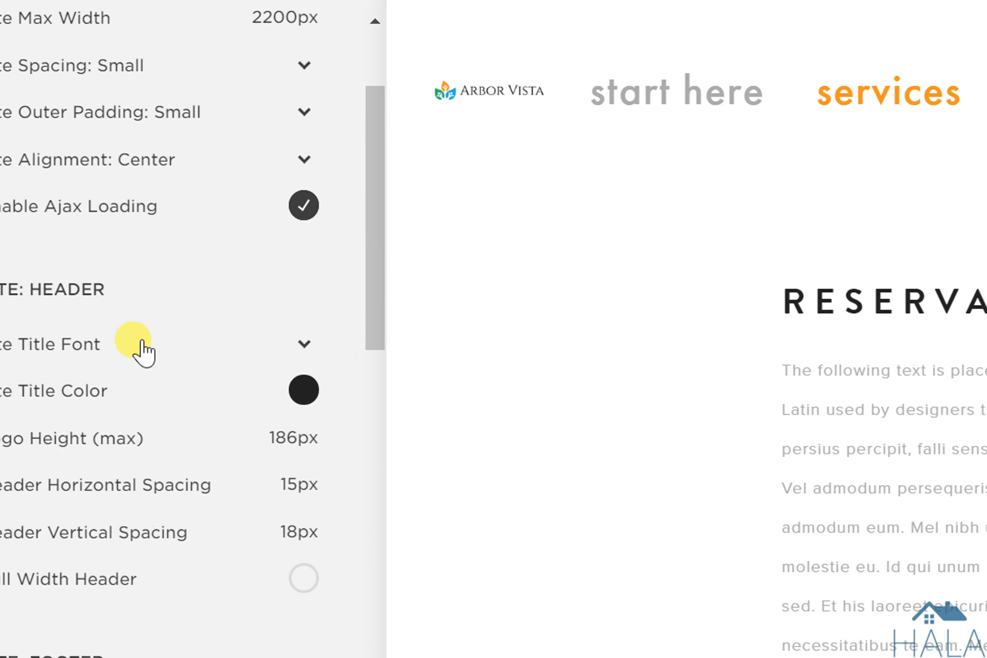
mouse_move(118, 450)
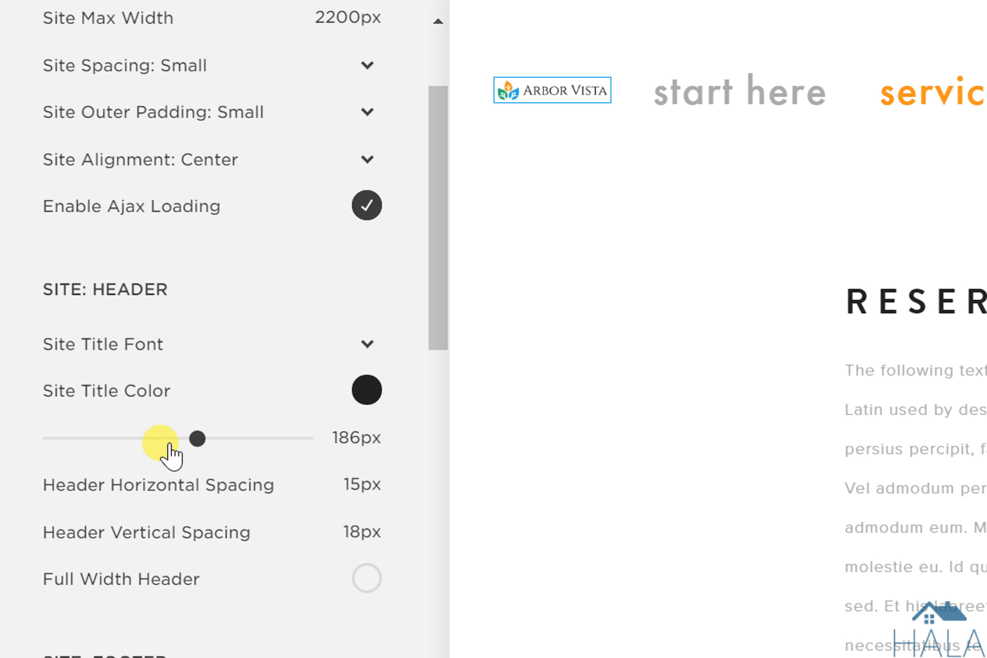
drag(194, 441, 222, 438)
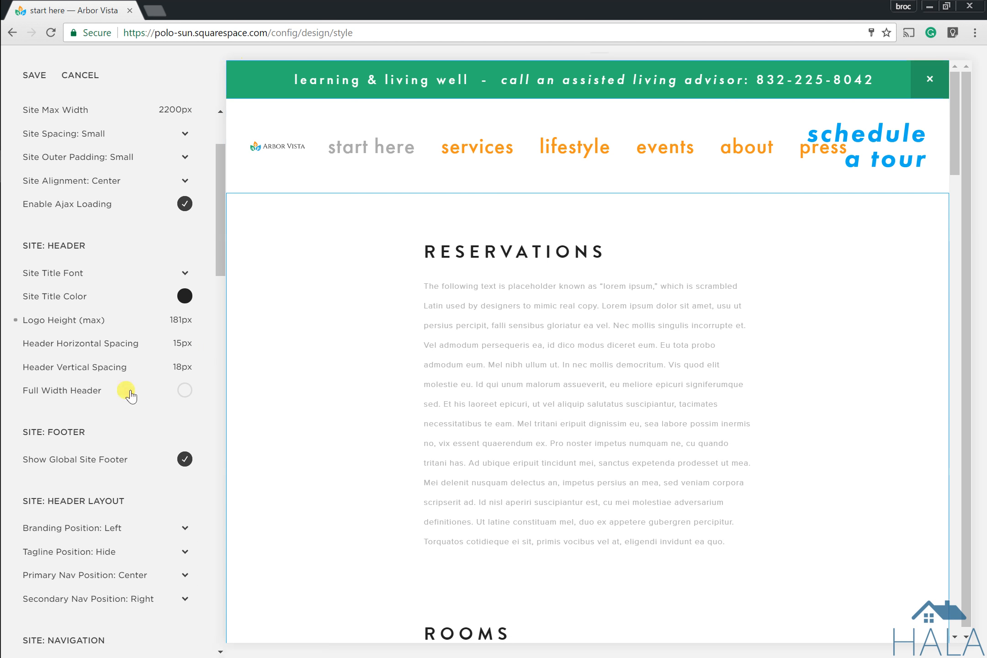
- Examine the header layout, navigation, typography, page, mobile, button and announcement bar styles below the header settings
scroll(101, 330, down, 5)
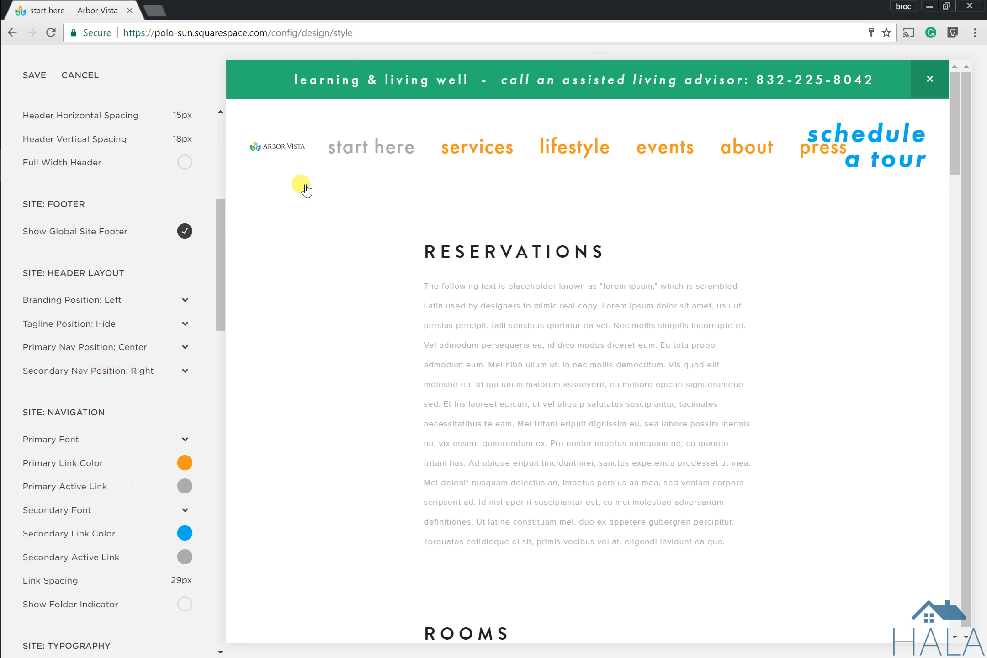
scroll(64, 385, down, 12)
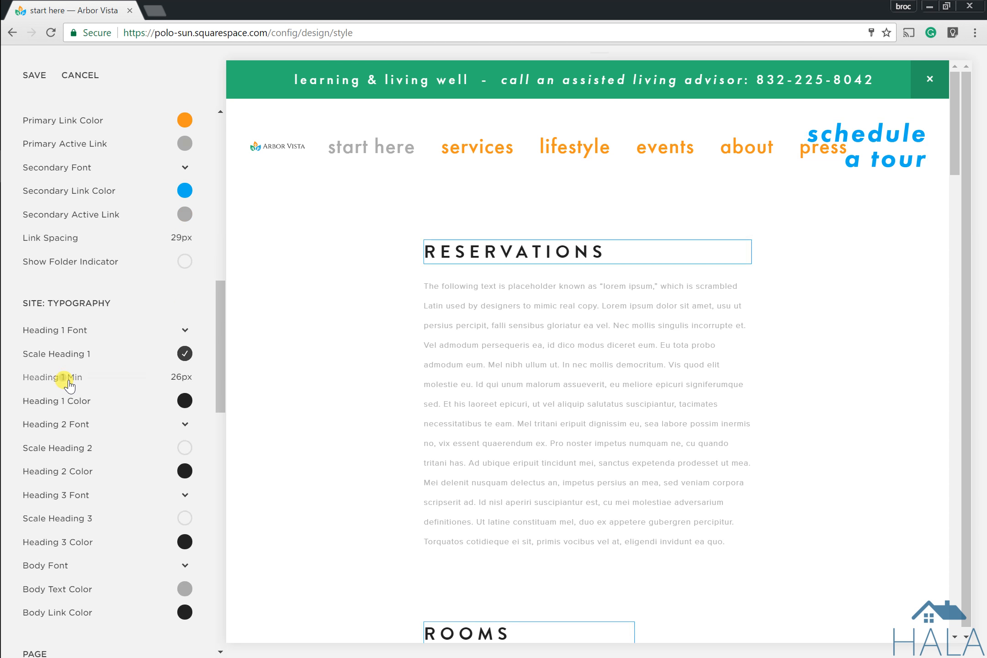
scroll(22, 359, down, 11)
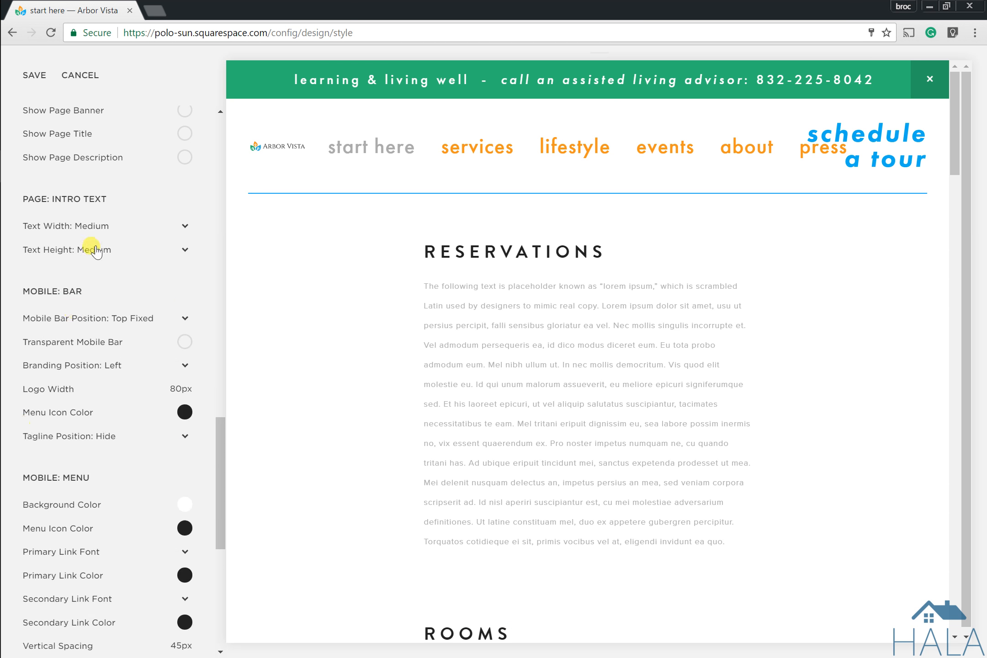
scroll(96, 251, down, 3)
scroll(104, 479, down, 2)
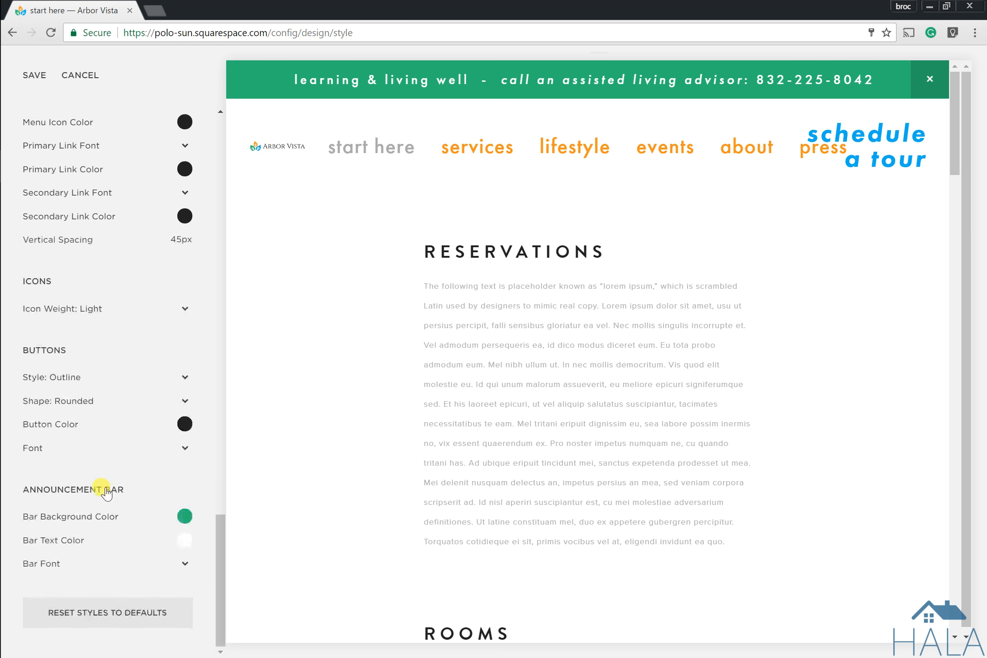
scroll(163, 257, up, 10)
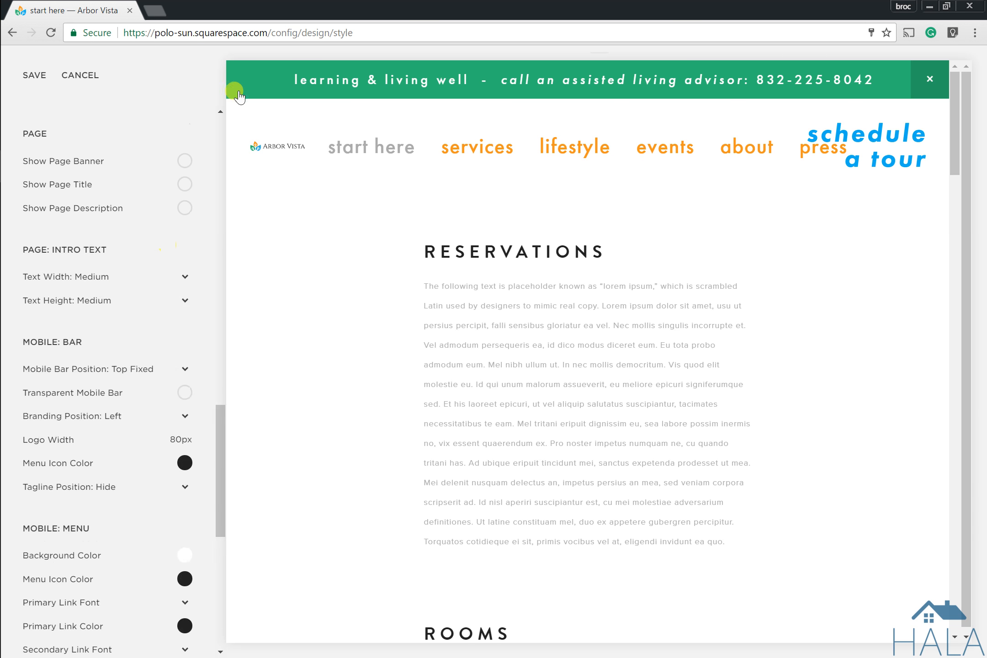
- View only the styles of the announcement bar and the primary navigation by picking them in the preview, and show all styles again
click(278, 85)
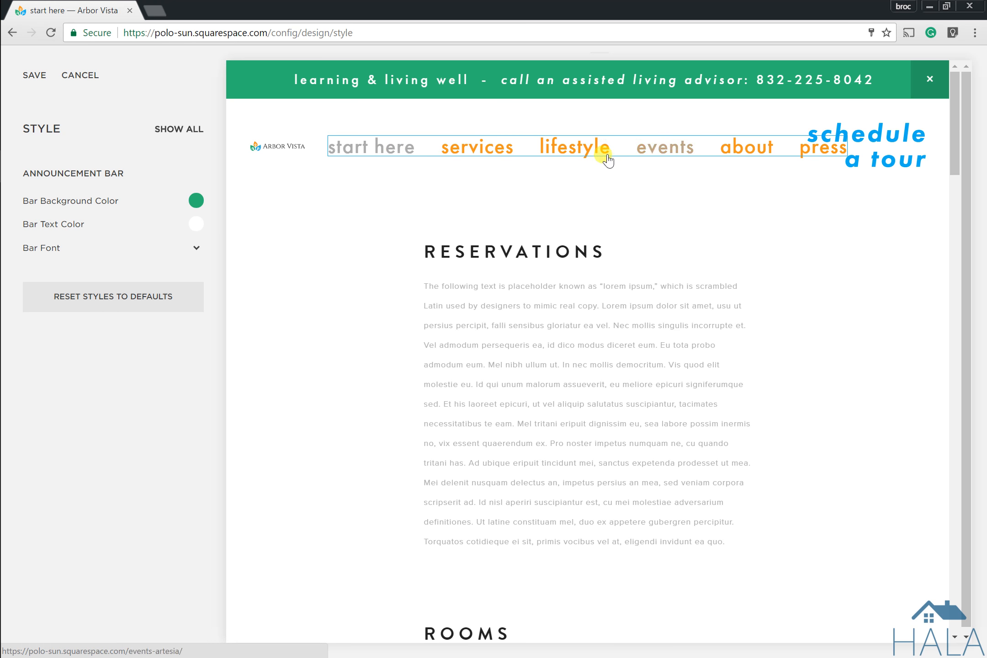
click(623, 150)
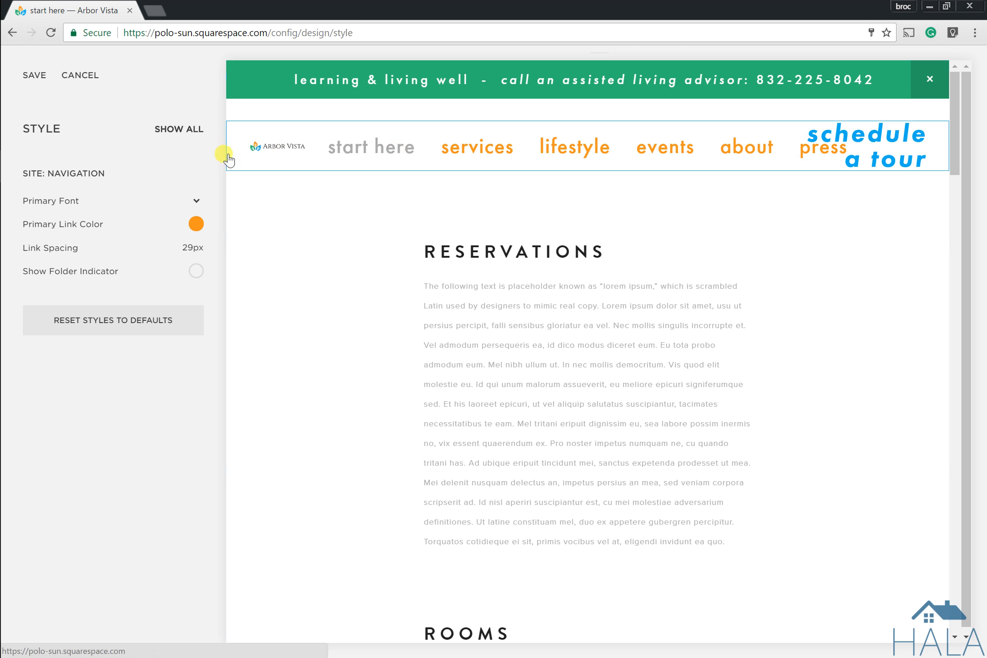
click(178, 131)
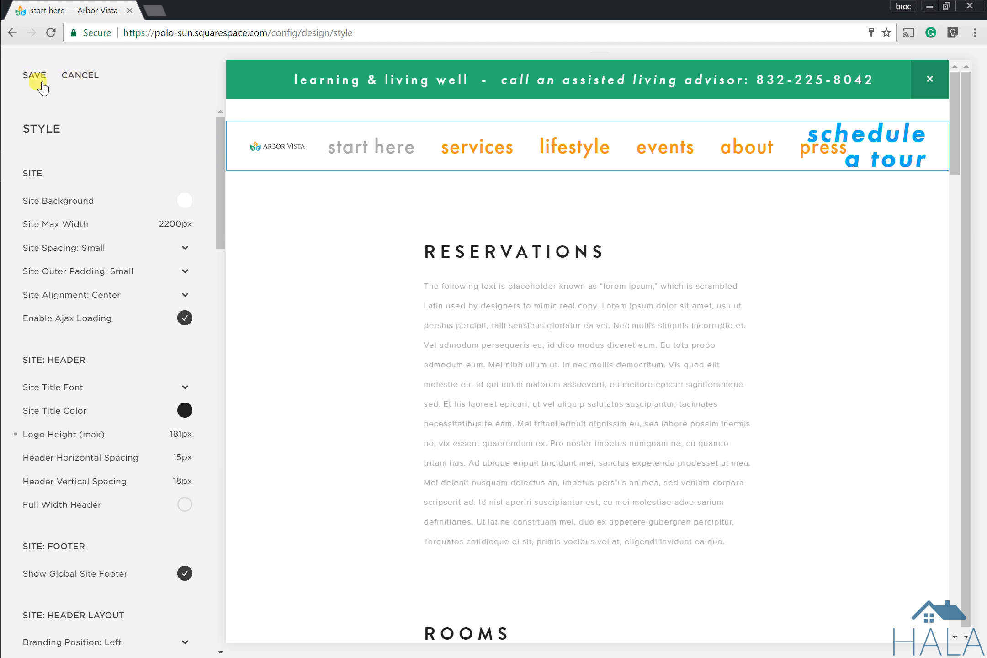
- Discard the unsaved style changes and return to the design options
click(85, 82)
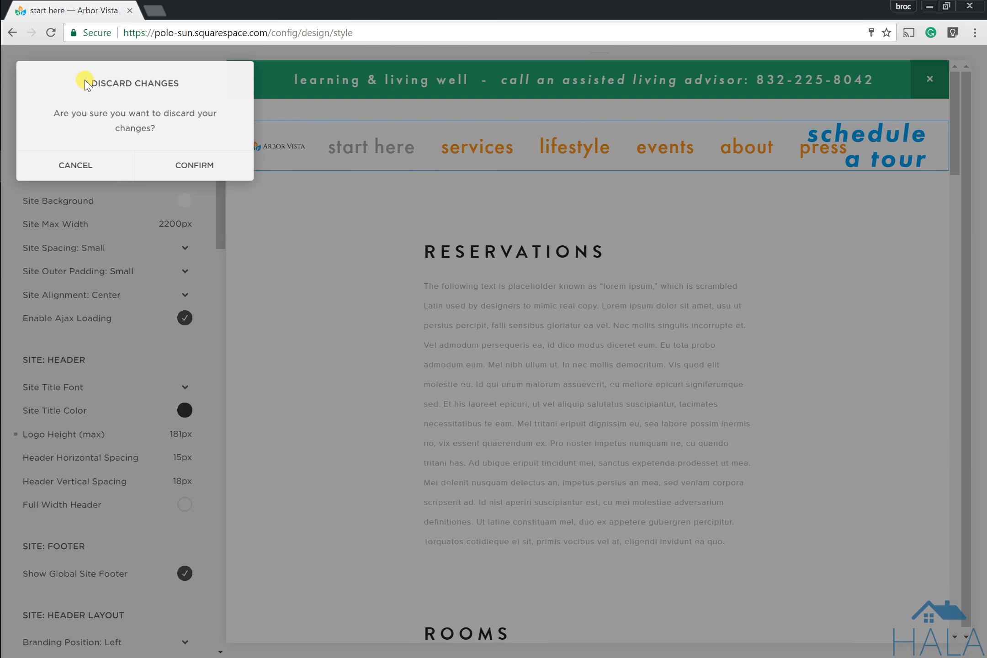
click(192, 167)
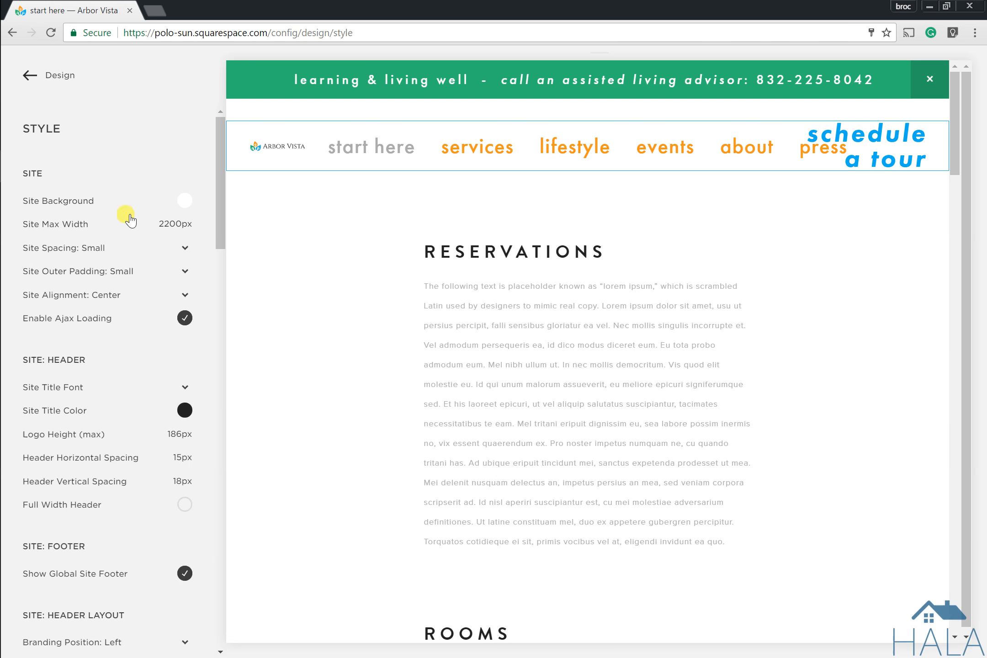
click(29, 77)
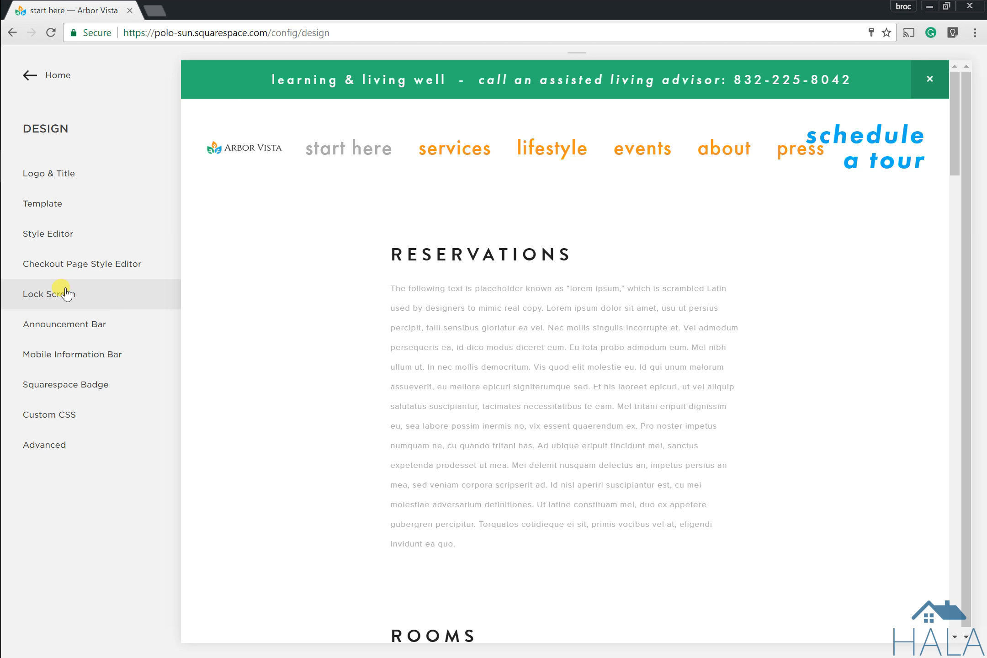
- Review the Lock Screen page's layout, branding, media and style options, and open the Announcement Bar settings
click(90, 297)
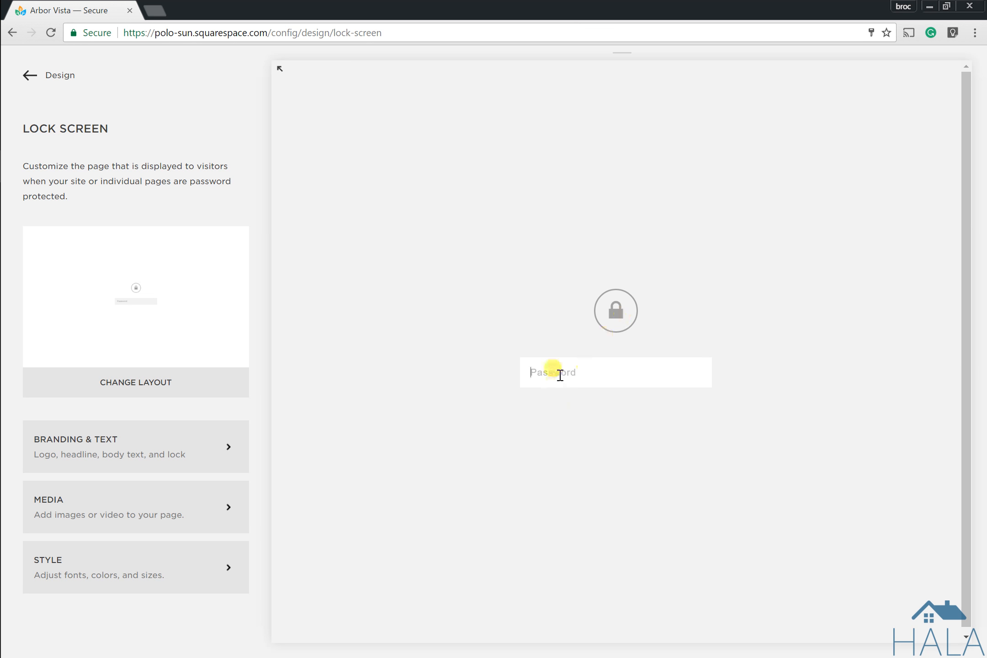
click(34, 84)
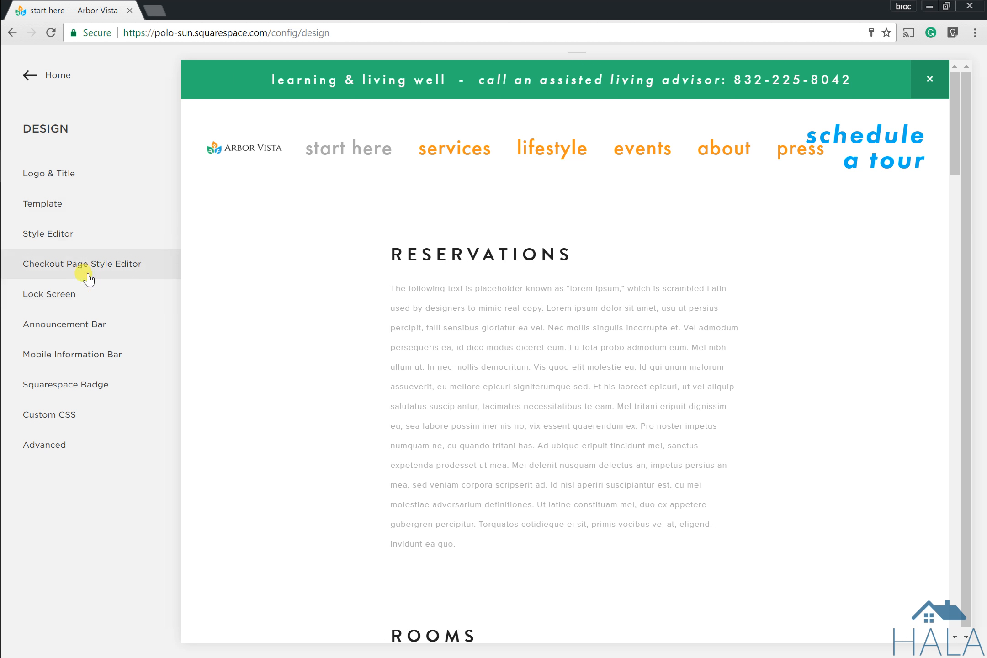
click(93, 325)
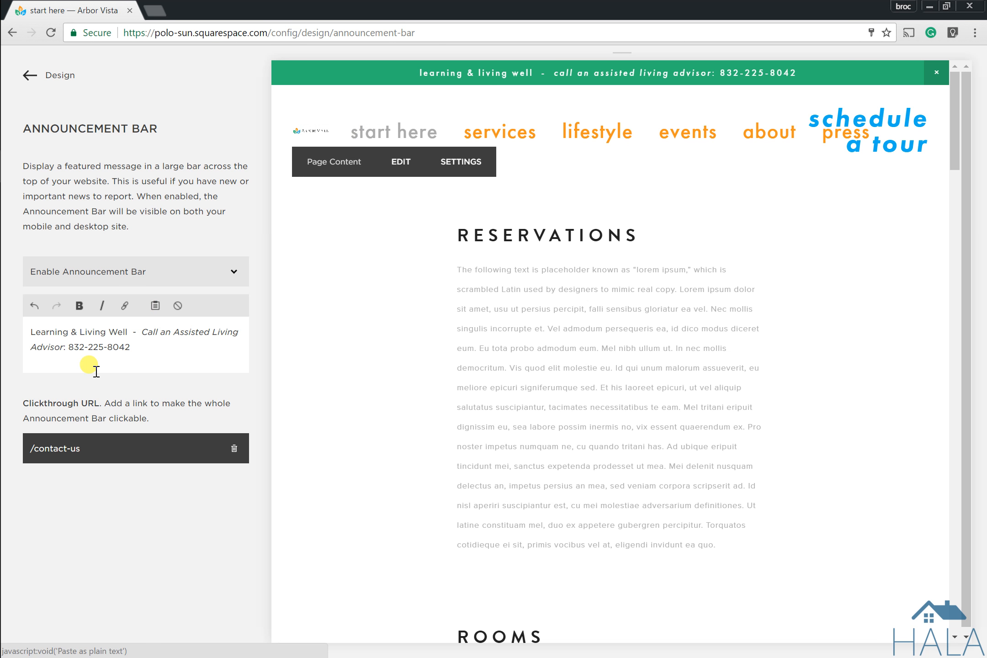
- Review the announcement bar's message text and the Mobile Information Bar settings, and return to the design options
drag(132, 344, 61, 320)
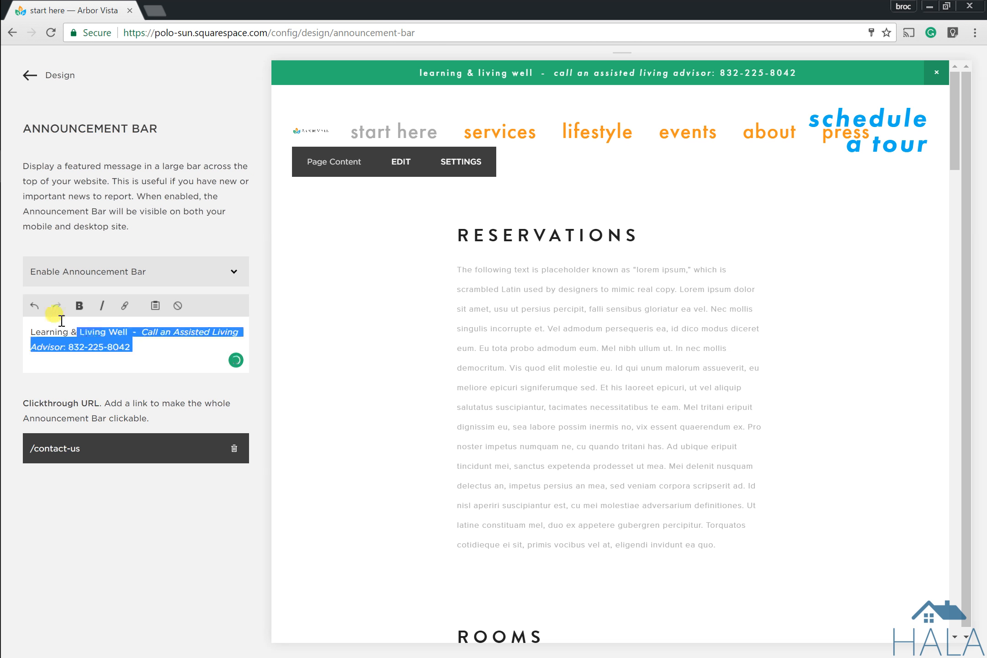
click(29, 76)
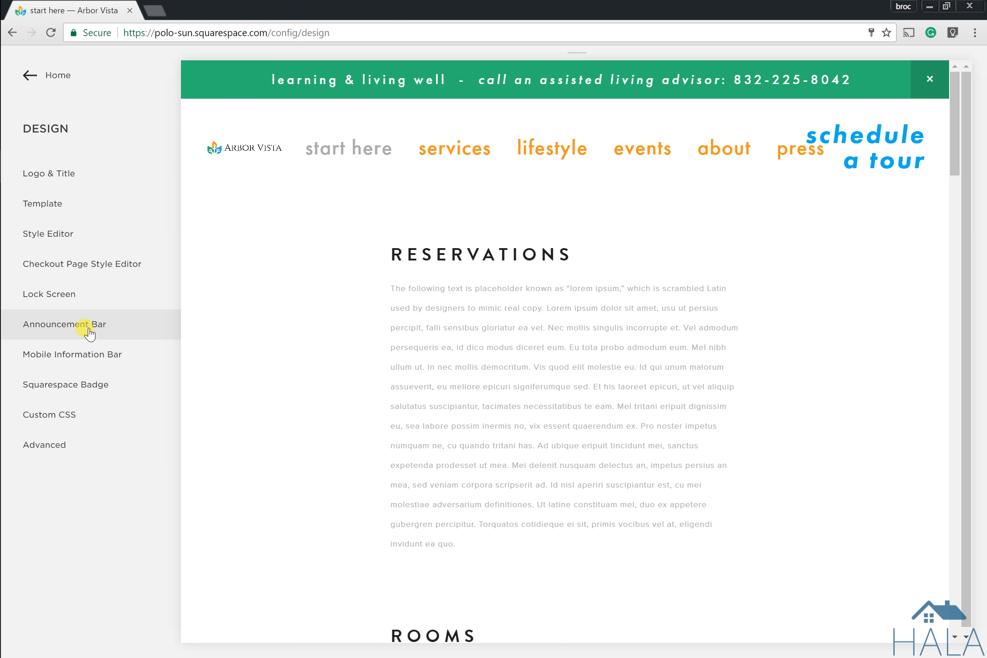
click(98, 363)
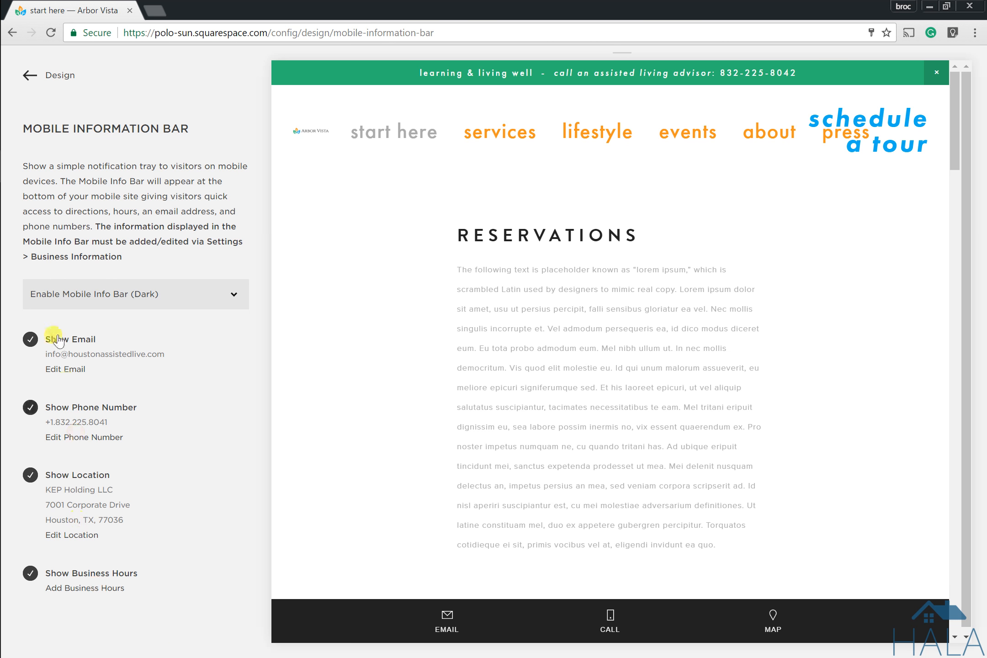
click(26, 76)
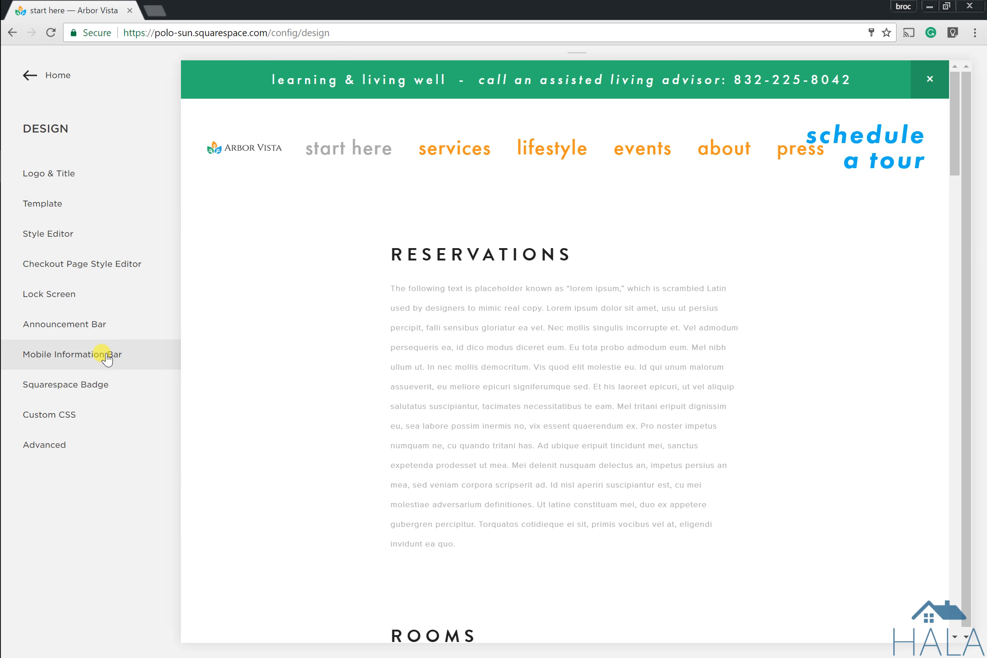
- Review the Squarespace Badge setting and look at the footer of the start here page in the site preview
click(98, 386)
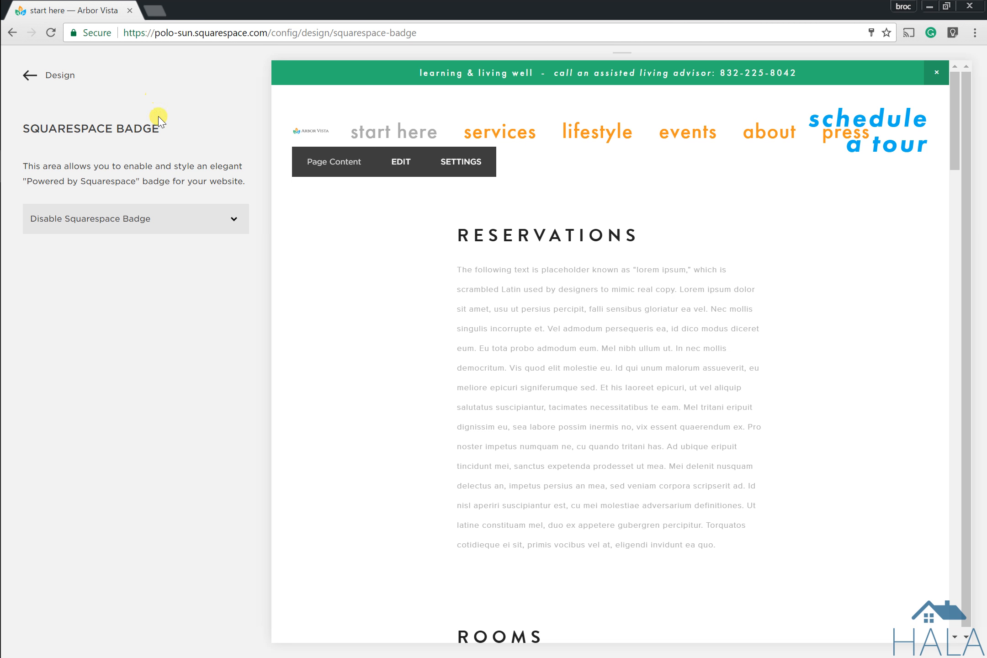
click(33, 77)
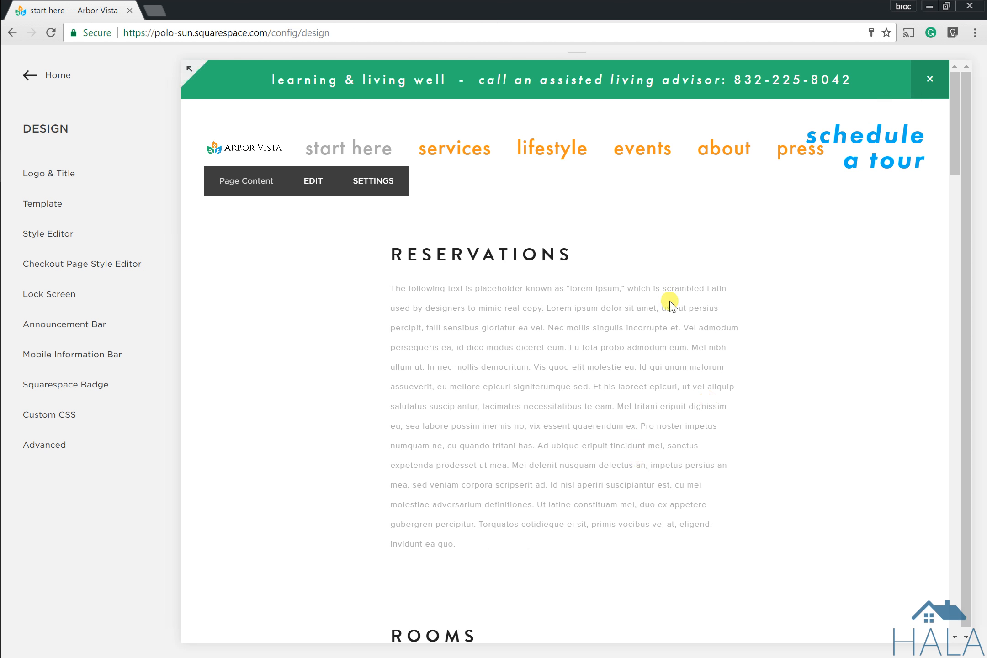
scroll(672, 301, down, 20)
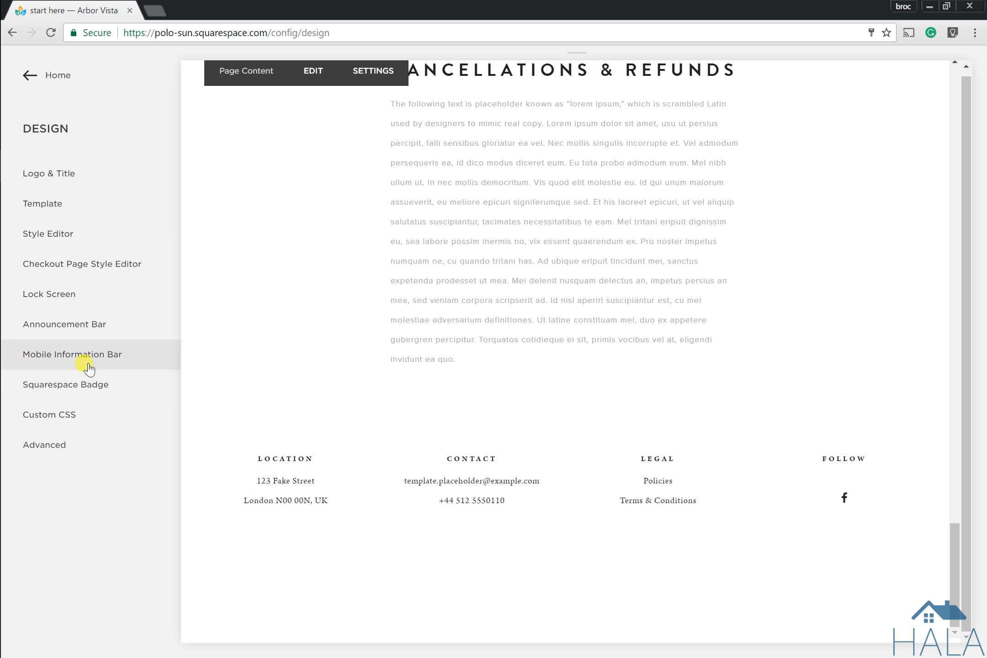
- Review the Custom CSS area and the advanced Typekit Kit ID setting, and return to the site's Home menu
click(60, 423)
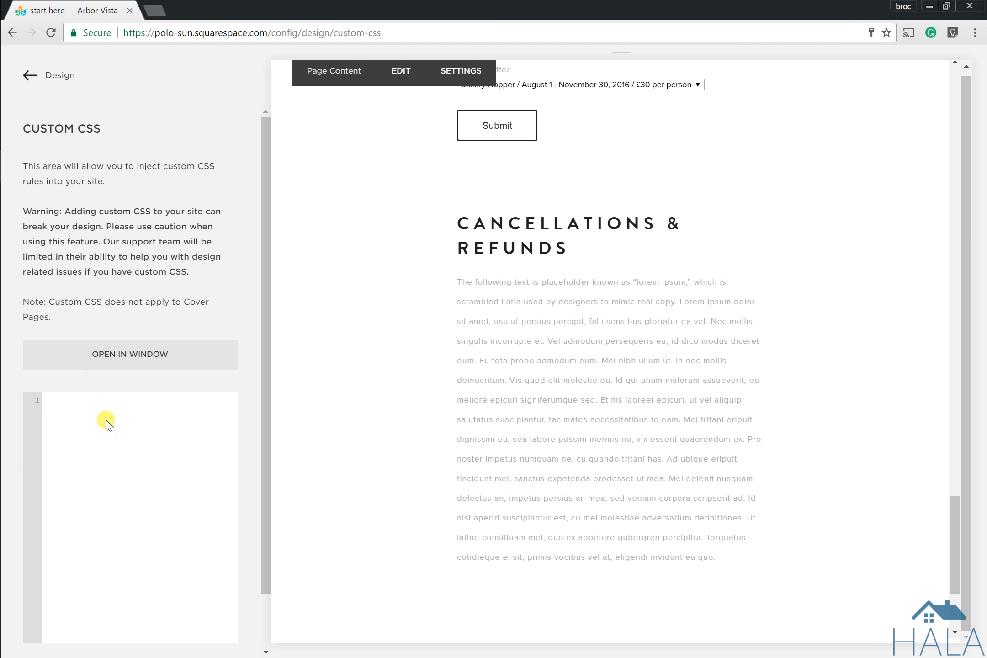
click(39, 77)
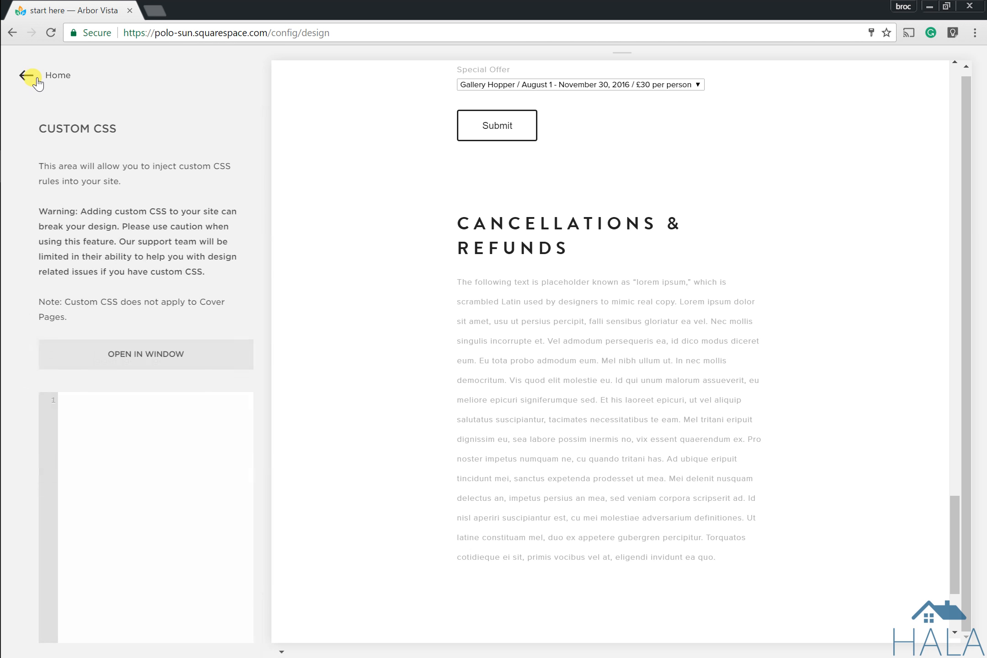
click(54, 445)
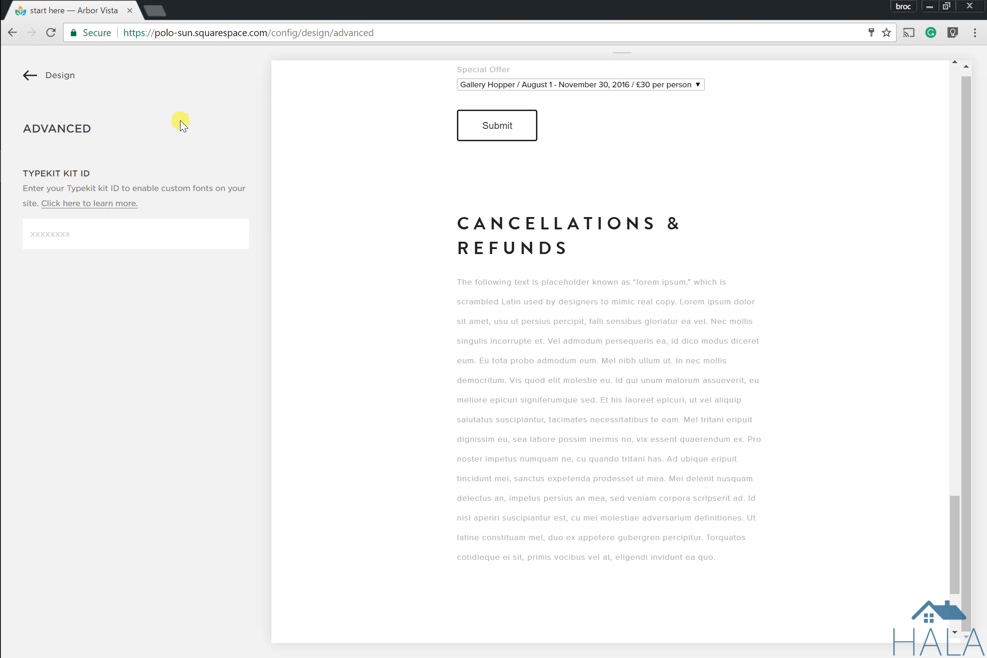
click(24, 73)
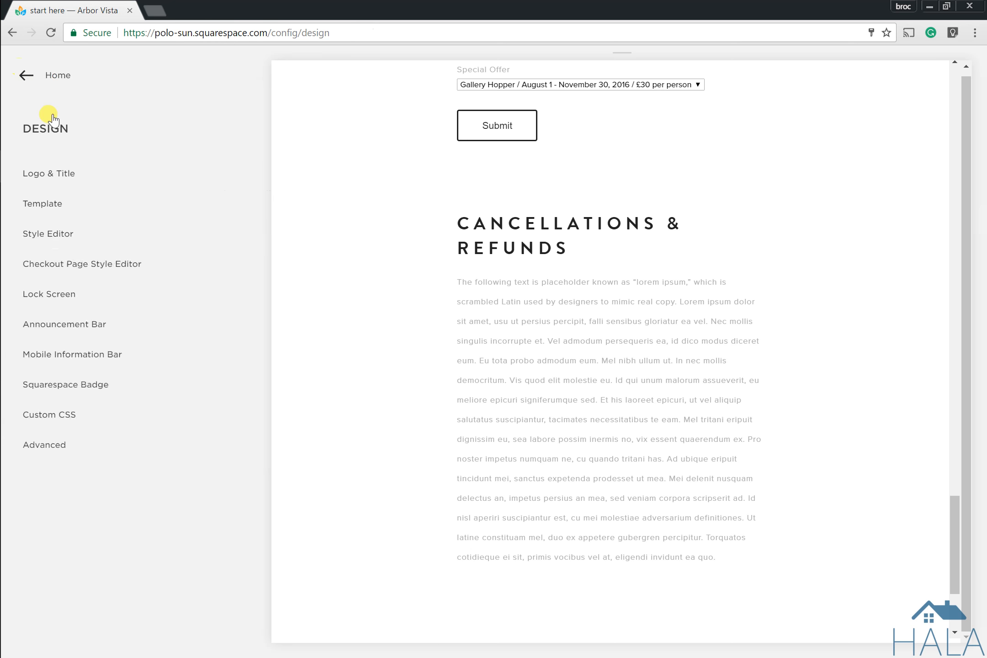
click(25, 76)
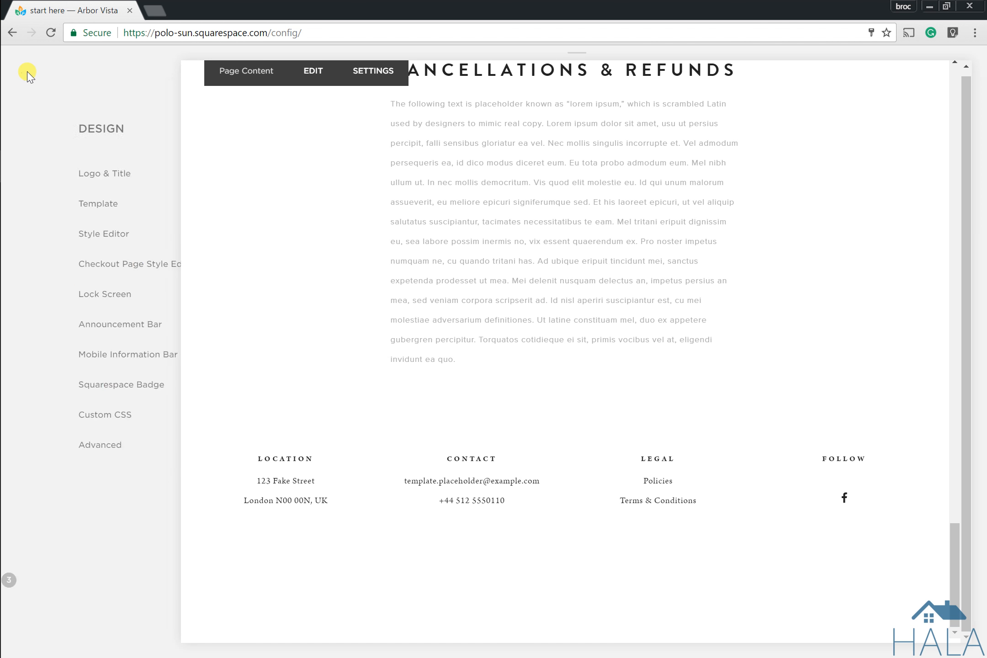